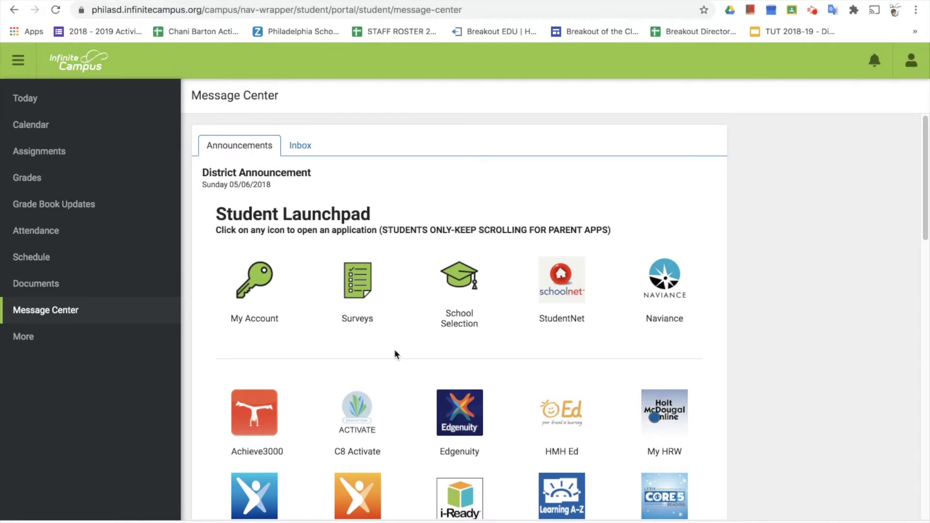
Step: Open Google Classroom from the Google G-Suite For Education section of the Student Launchpad
{"action": "scroll", "coordinate": [395, 350], "scroll_direction": "down", "scroll_amount": 3}
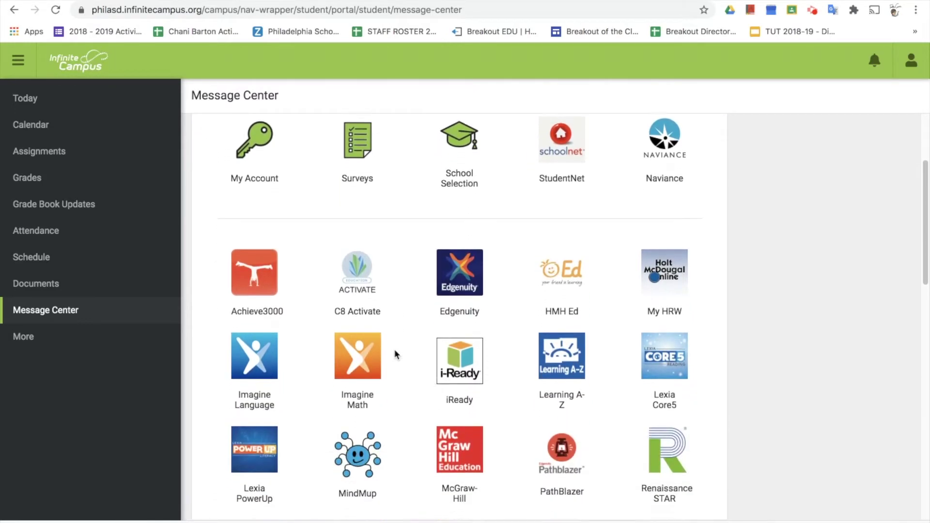
{"action": "scroll", "coordinate": [395, 350], "scroll_direction": "down", "scroll_amount": 3}
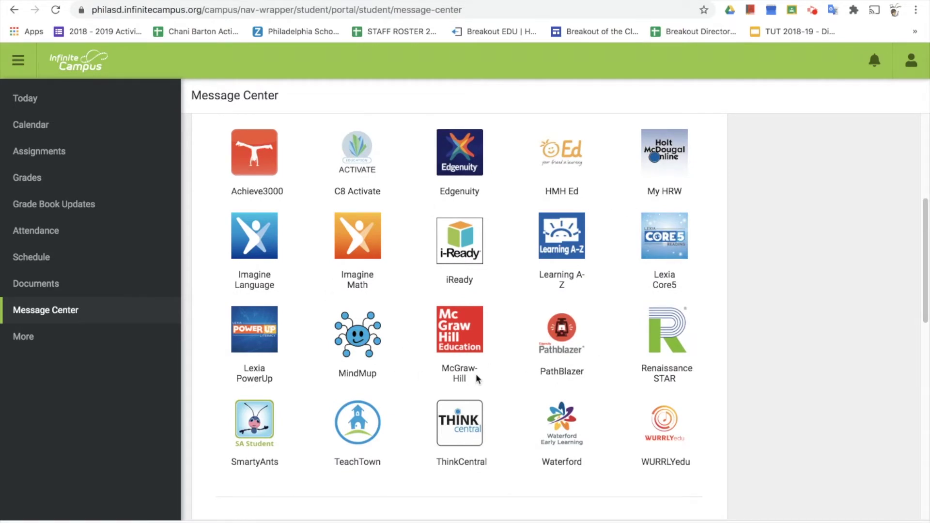
{"action": "scroll", "coordinate": [396, 380], "scroll_direction": "down", "scroll_amount": 5}
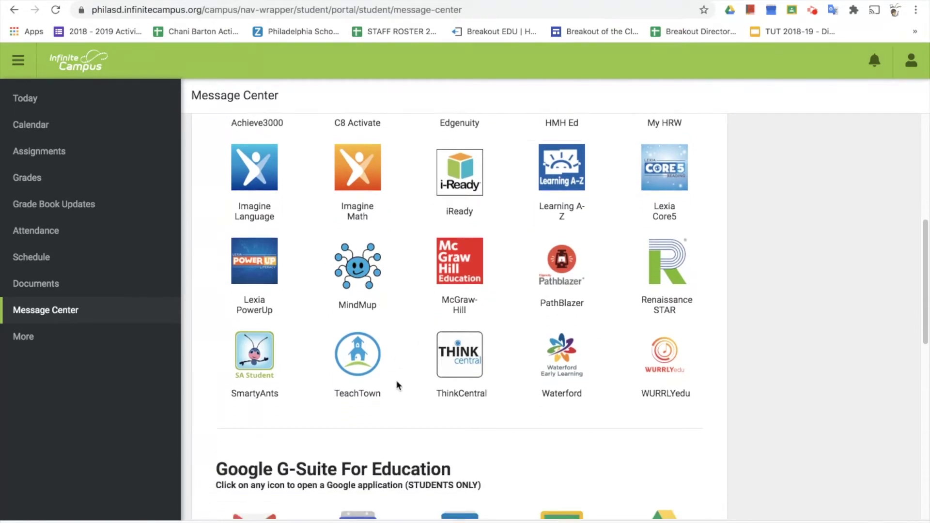
{"action": "scroll", "coordinate": [396, 381], "scroll_direction": "down", "scroll_amount": 4}
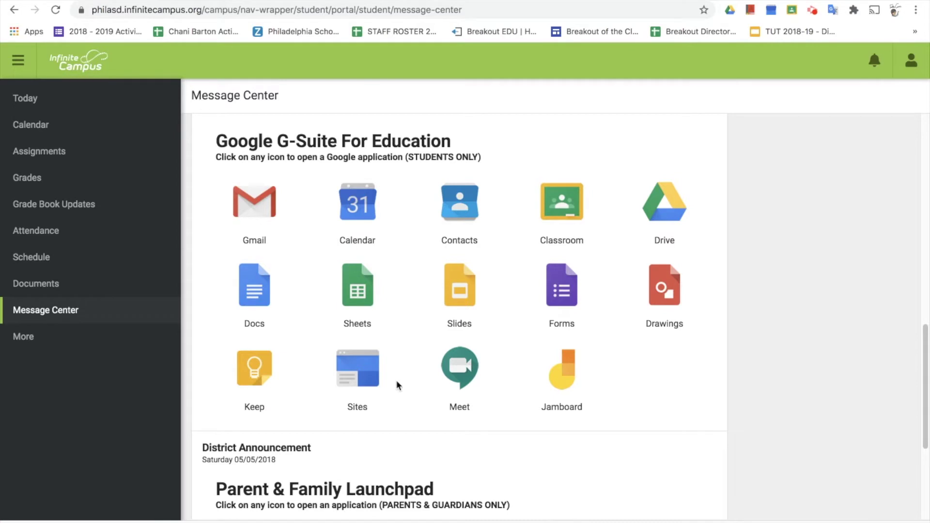
{"action": "left_click", "coordinate": [561, 213]}
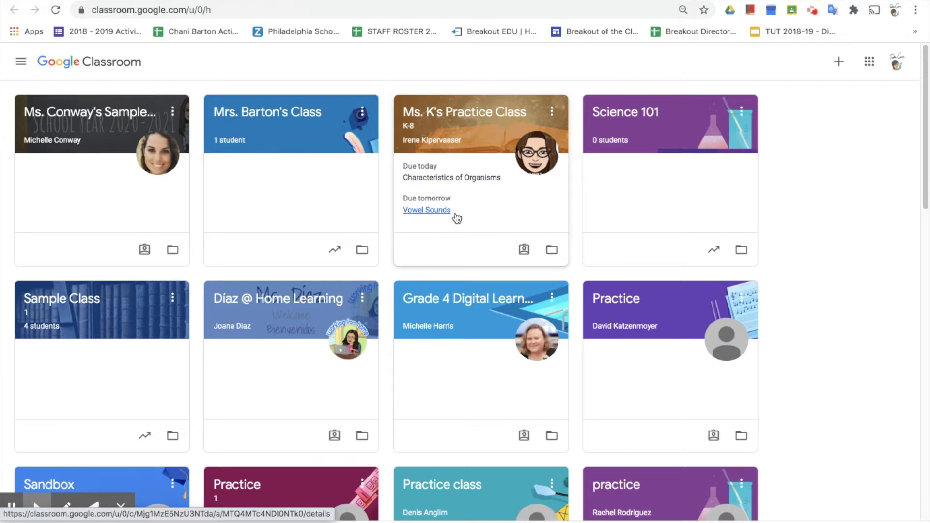
Step: Open the full Point of View Lesson assignment from the classwork of Ms. K's Practice Class
{"action": "left_click", "coordinate": [474, 119]}
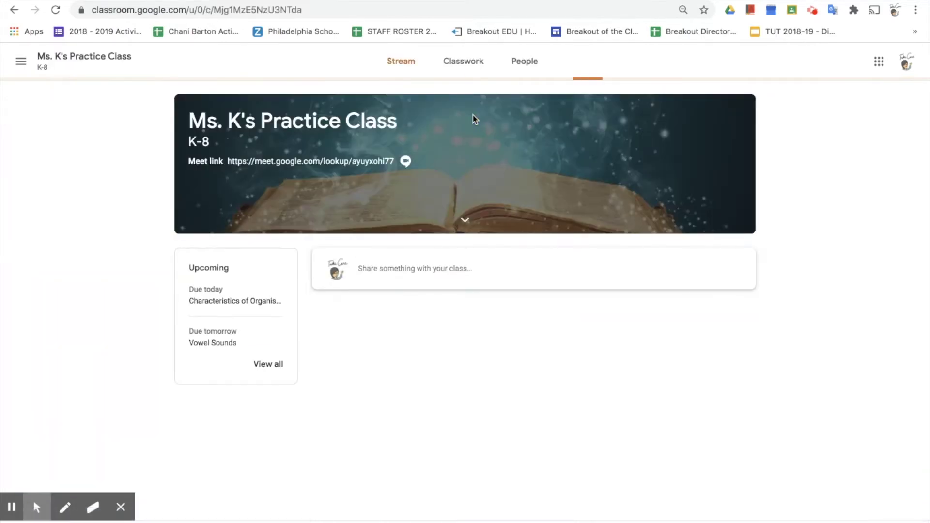
{"action": "left_click", "coordinate": [465, 72]}
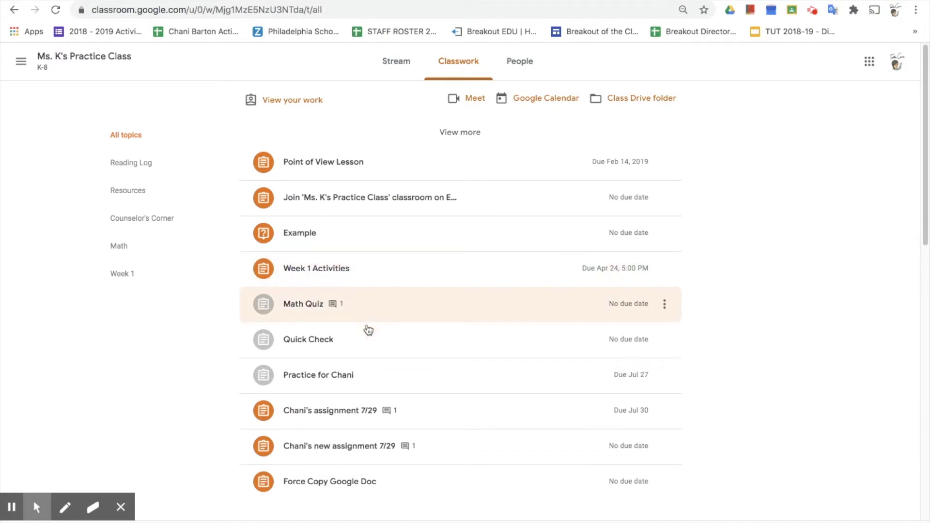
{"action": "scroll", "coordinate": [375, 358], "scroll_direction": "down", "scroll_amount": 1}
{"action": "scroll", "coordinate": [374, 357], "scroll_direction": "up", "scroll_amount": 1}
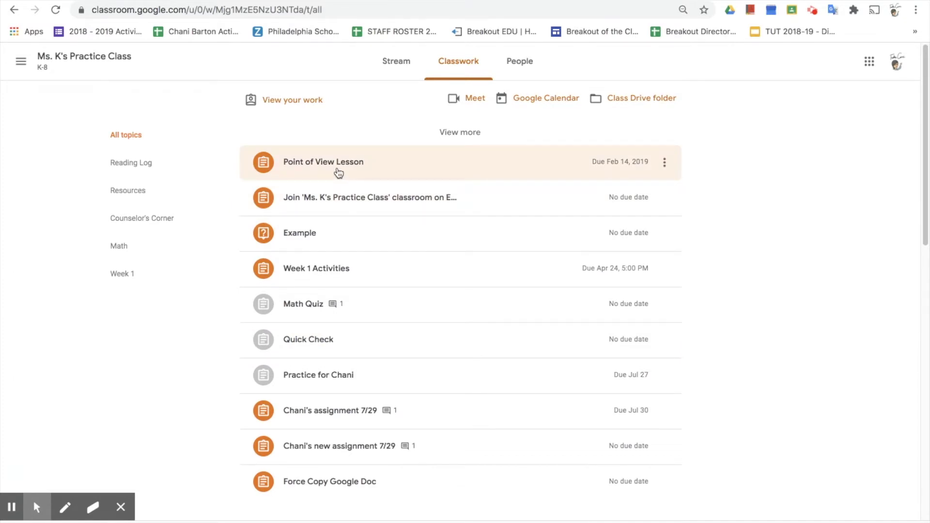
{"action": "left_click", "coordinate": [338, 173]}
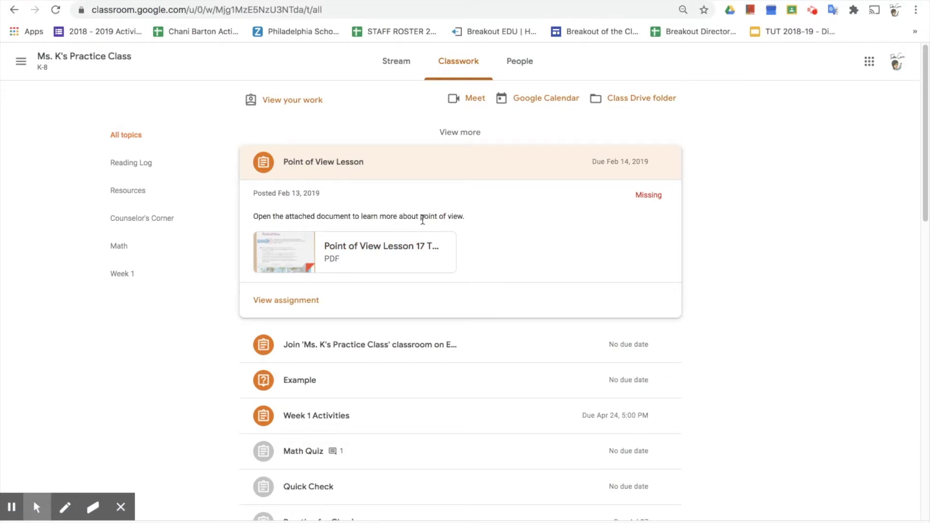
{"action": "left_click", "coordinate": [306, 301]}
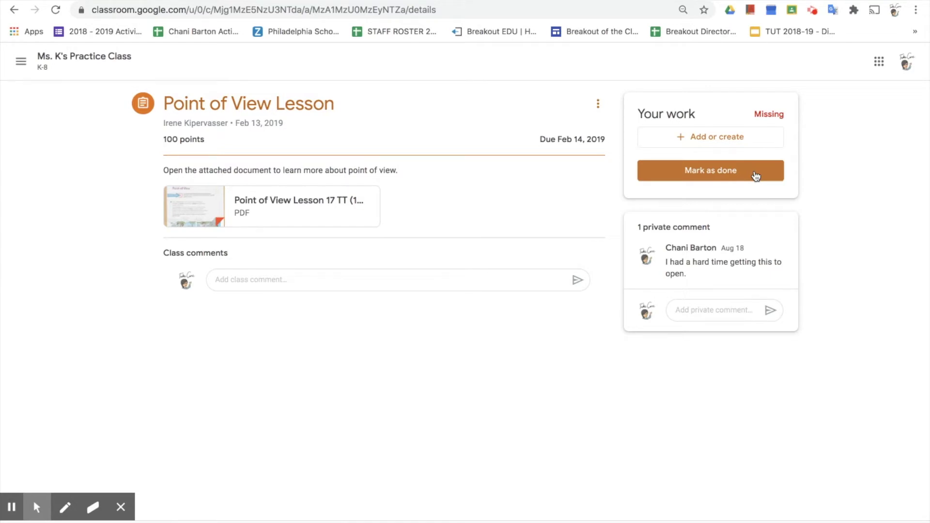
Step: Review the attached Point of View Lesson PDF and mark the assignment as done without attaching work
{"action": "left_click", "coordinate": [283, 212]}
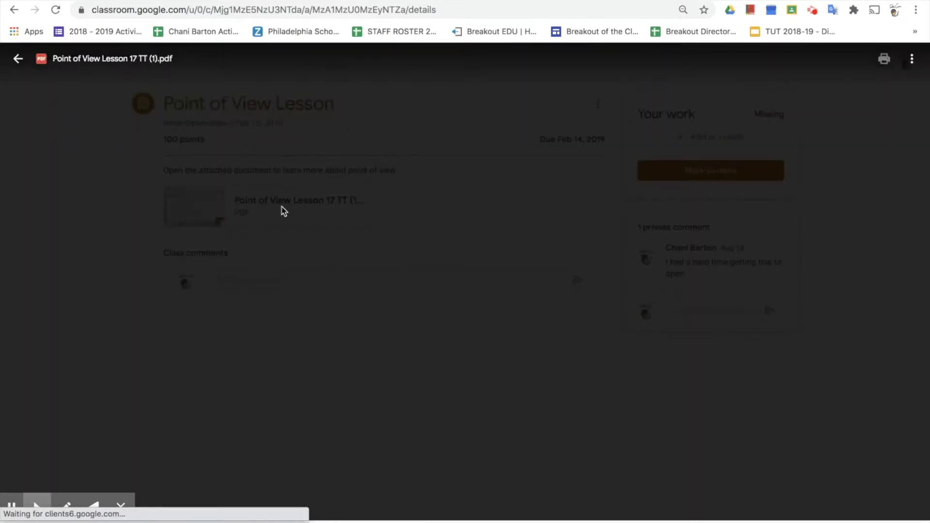
{"action": "scroll", "coordinate": [422, 296], "scroll_direction": "down", "scroll_amount": 4}
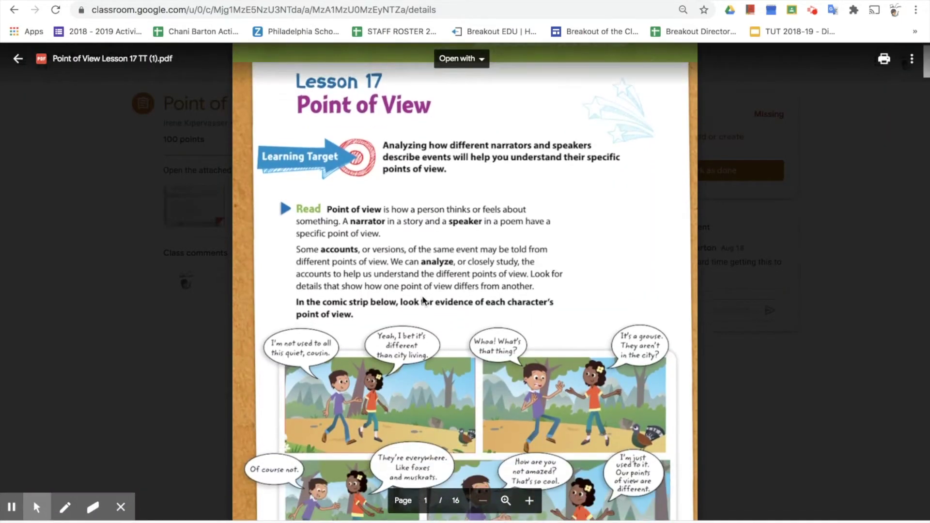
{"action": "scroll", "coordinate": [422, 296], "scroll_direction": "down", "scroll_amount": 7}
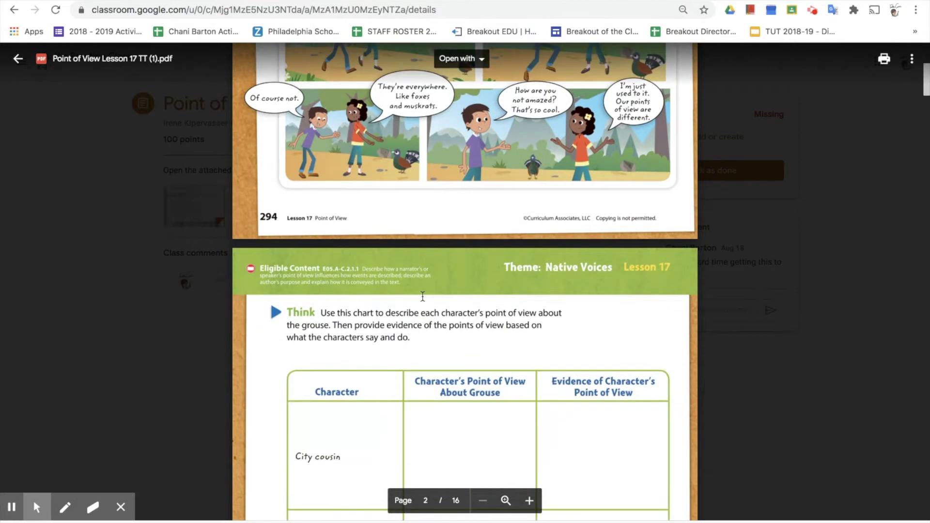
{"action": "scroll", "coordinate": [422, 297], "scroll_direction": "up", "scroll_amount": 5}
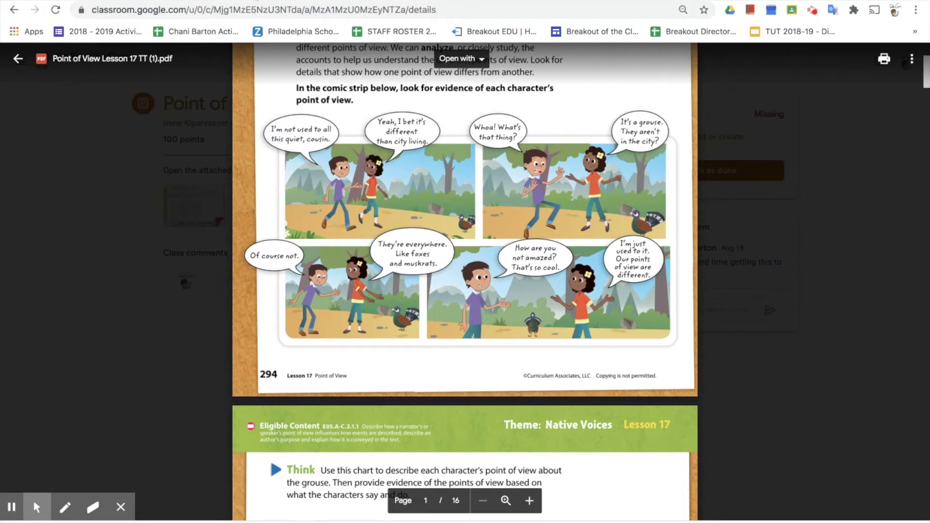
{"action": "left_click", "coordinate": [19, 60]}
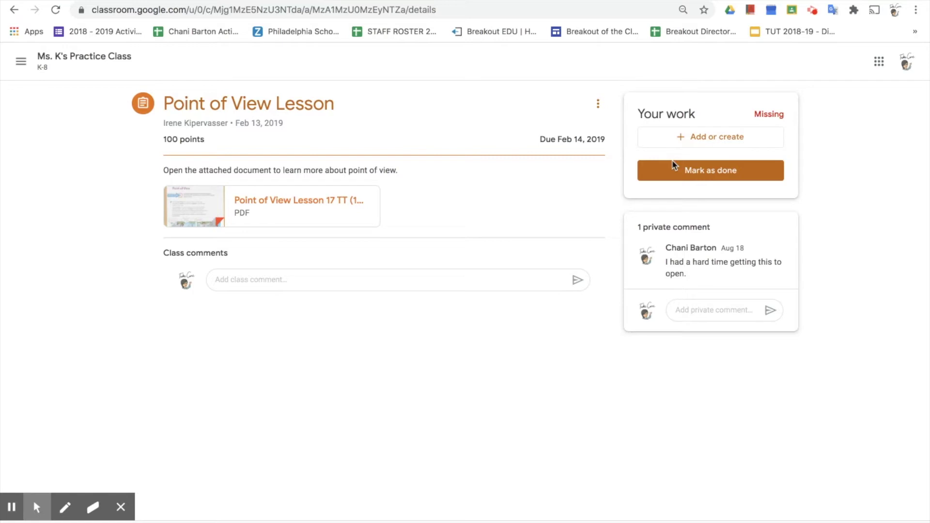
{"action": "left_click", "coordinate": [690, 175]}
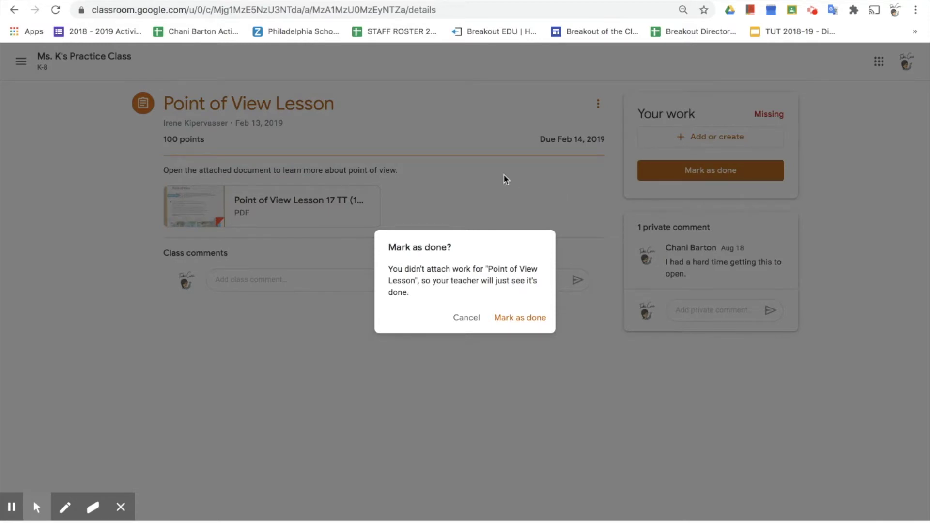
{"action": "left_click", "coordinate": [525, 324]}
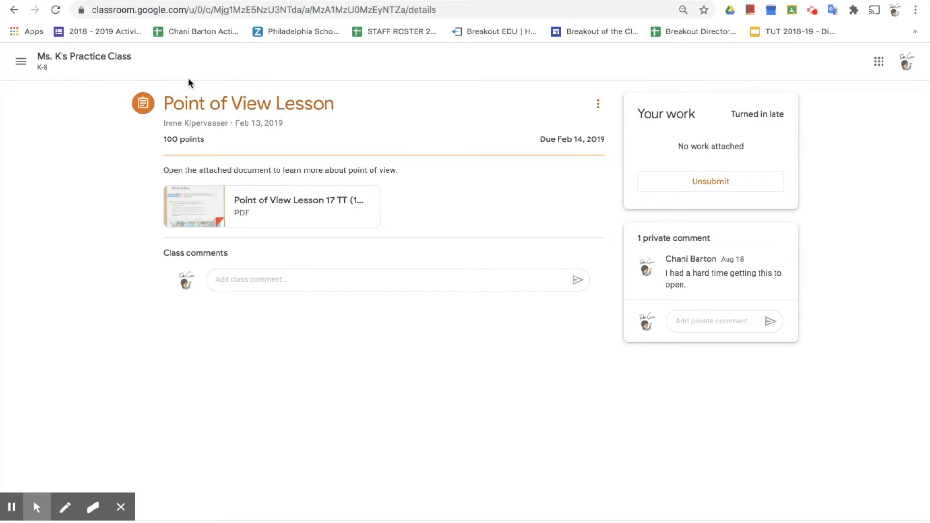
Step: Return to the classwork list of Ms. K's Practice Class and collapse the Point of View Lesson entry
{"action": "left_click", "coordinate": [115, 64]}
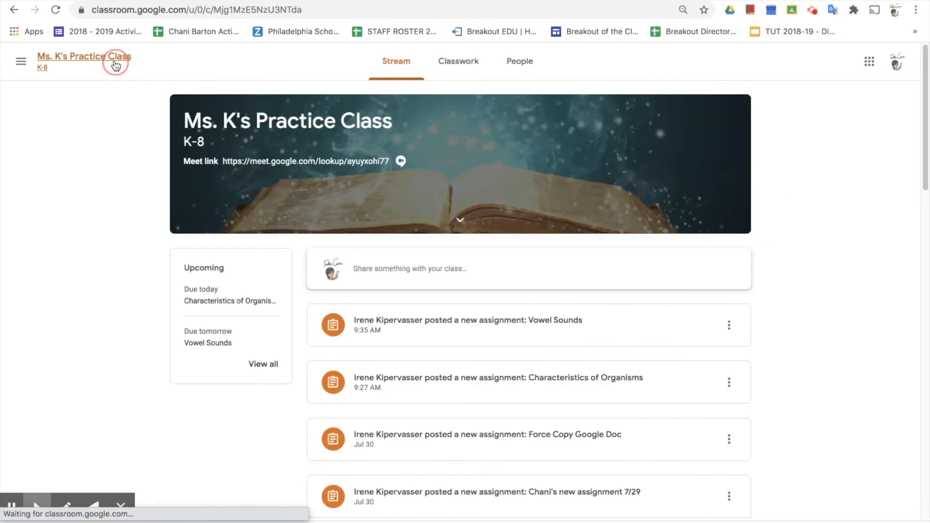
{"action": "left_click", "coordinate": [463, 69]}
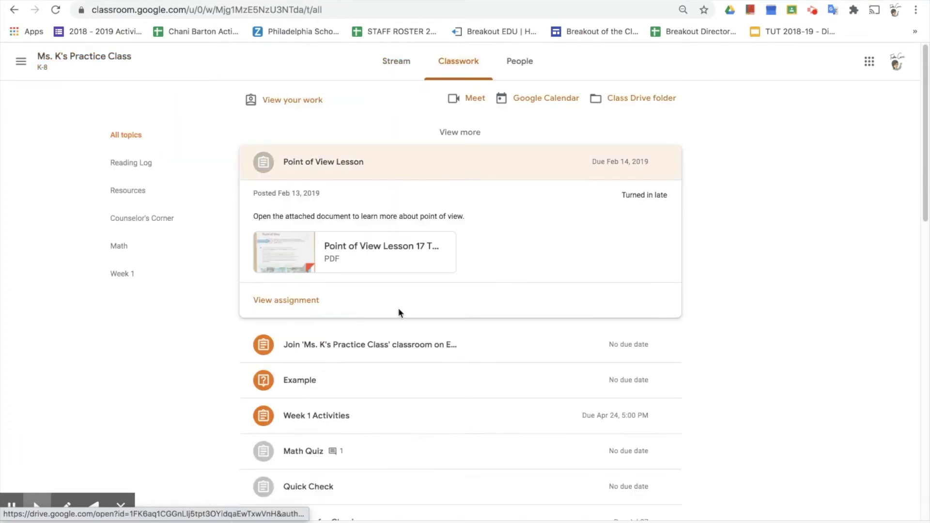
{"action": "left_click", "coordinate": [336, 164]}
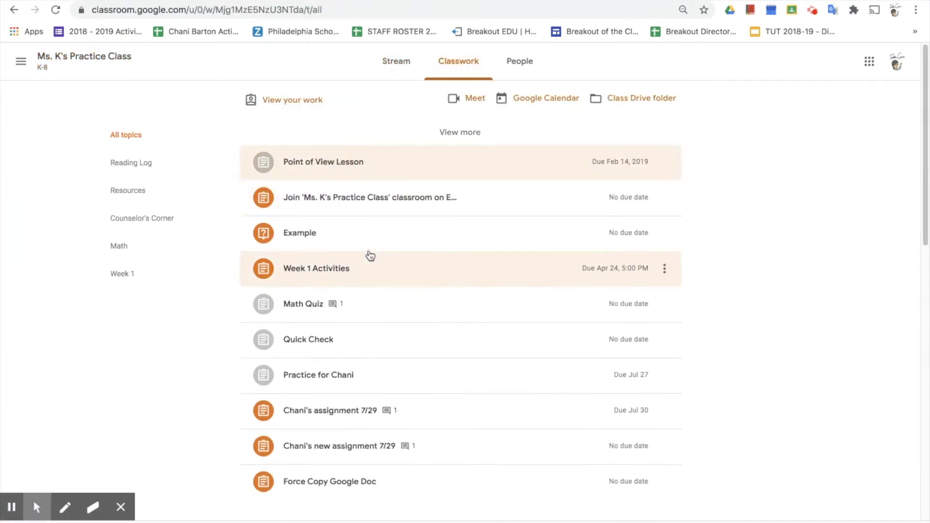
Step: Open the Characteristics of Organisms assignment under Week 1 and its attached Google Docs choice board
{"action": "scroll", "coordinate": [368, 255], "scroll_direction": "down", "scroll_amount": 10}
{"action": "scroll", "coordinate": [370, 255], "scroll_direction": "down", "scroll_amount": 3}
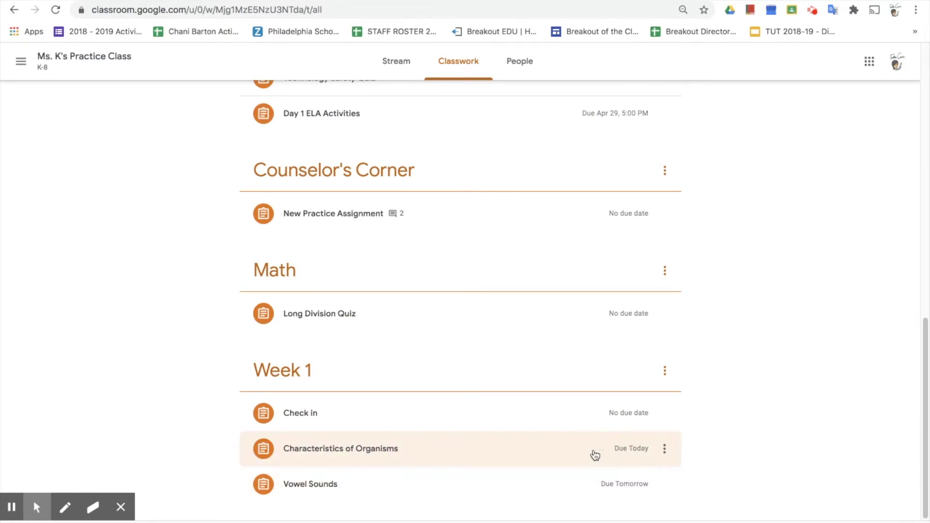
{"action": "left_click", "coordinate": [390, 452]}
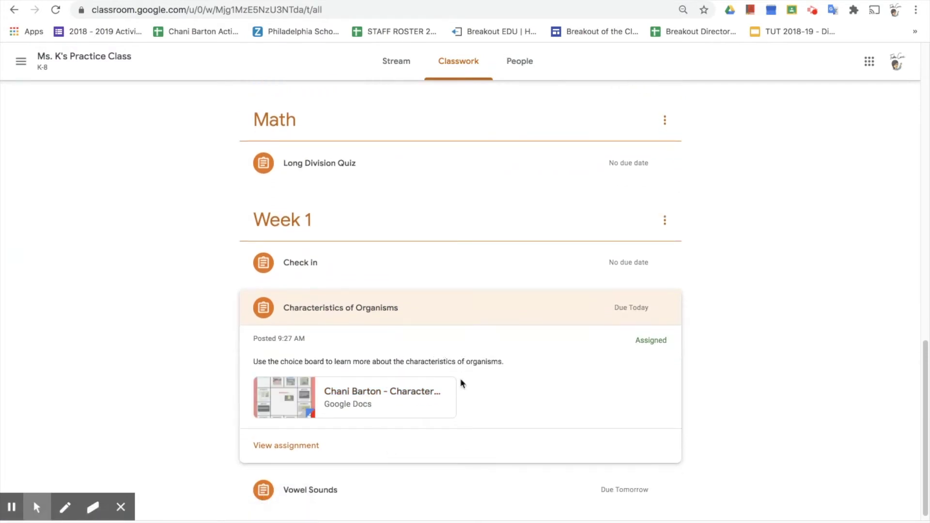
{"action": "scroll", "coordinate": [424, 407], "scroll_direction": "down", "scroll_amount": 1}
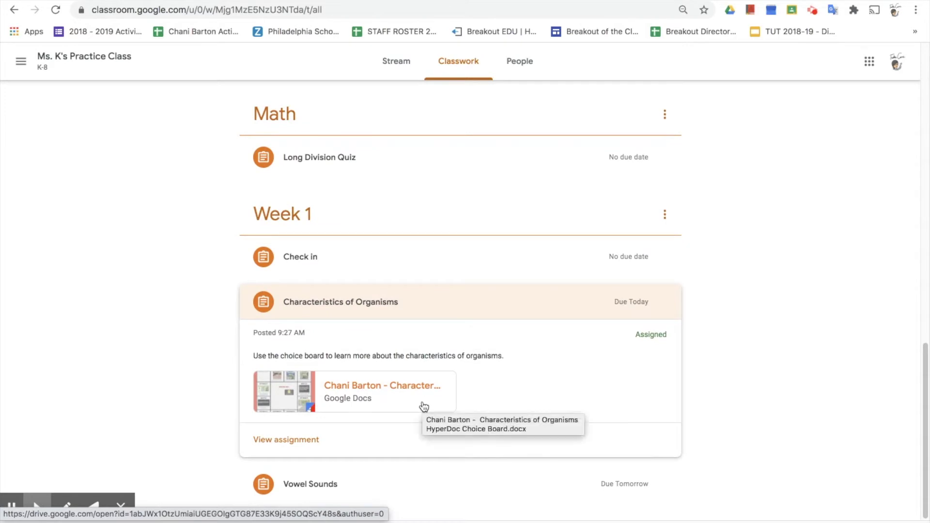
{"action": "left_click", "coordinate": [317, 441]}
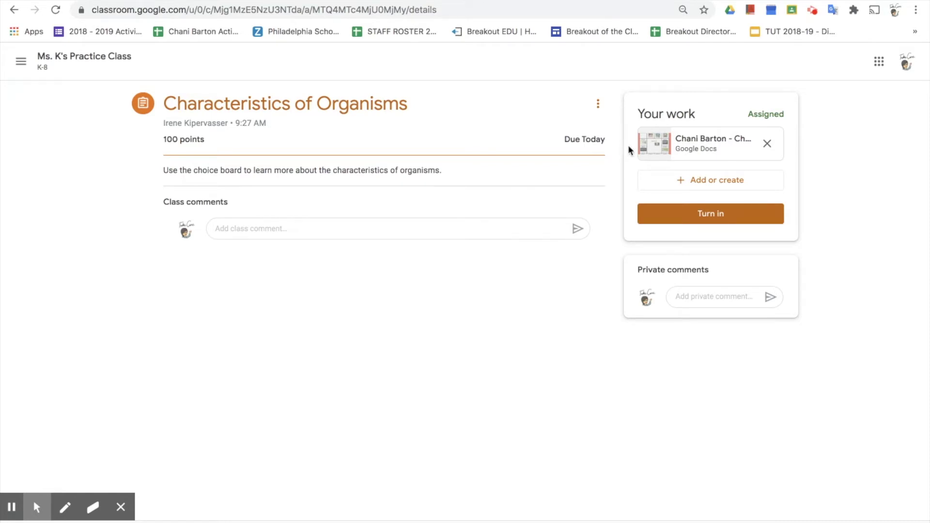
{"action": "left_click", "coordinate": [703, 147]}
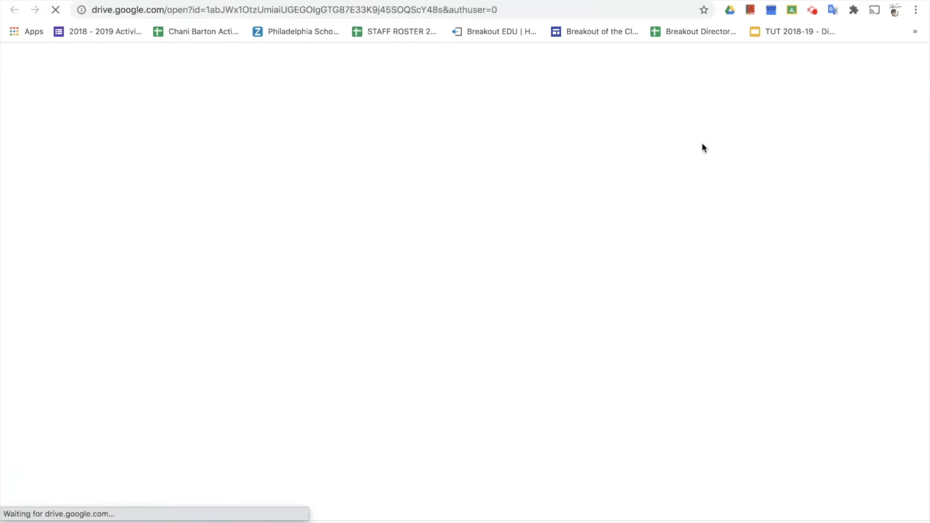
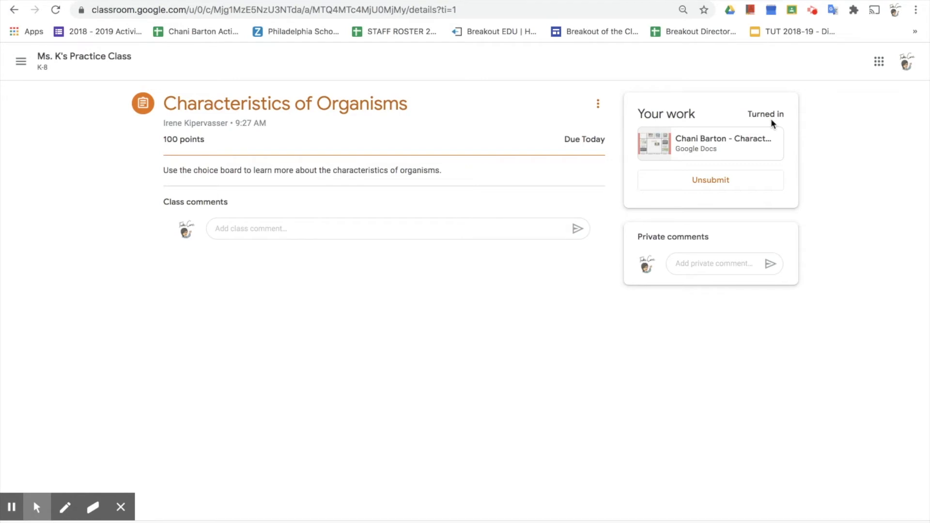
Step: Return to the class's classwork list and open the Google Slides file attached to the Vowel Sounds assignment under Week 1
{"action": "left_click", "coordinate": [114, 66]}
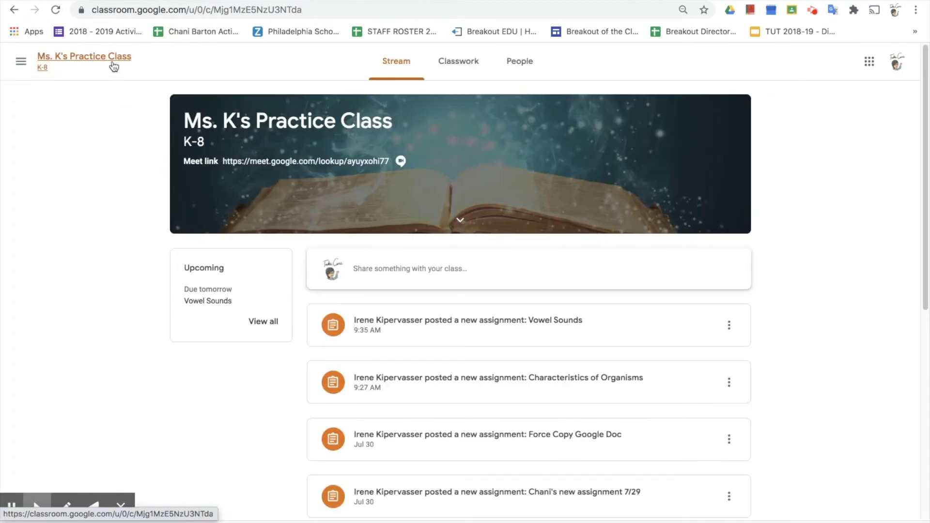
{"action": "left_click", "coordinate": [461, 68]}
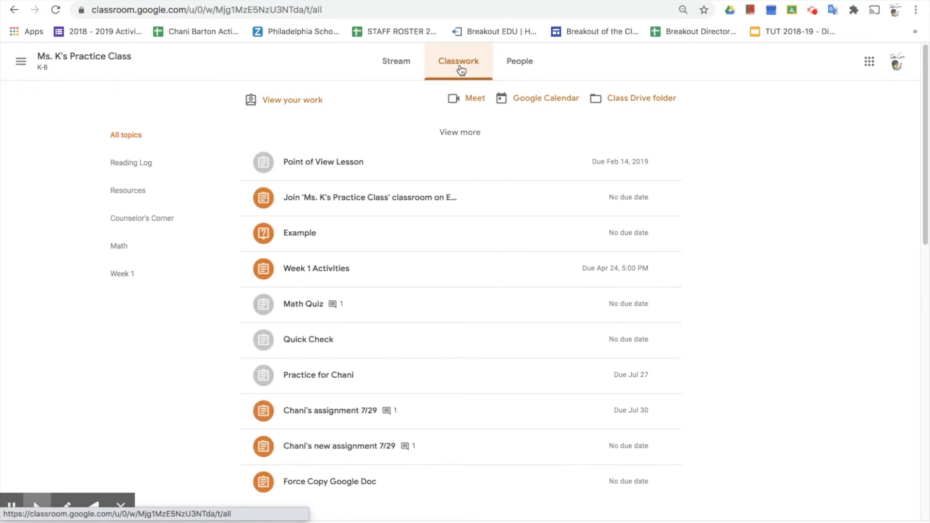
{"action": "scroll", "coordinate": [468, 242], "scroll_direction": "down", "scroll_amount": 3}
{"action": "scroll", "coordinate": [469, 244], "scroll_direction": "down", "scroll_amount": 3}
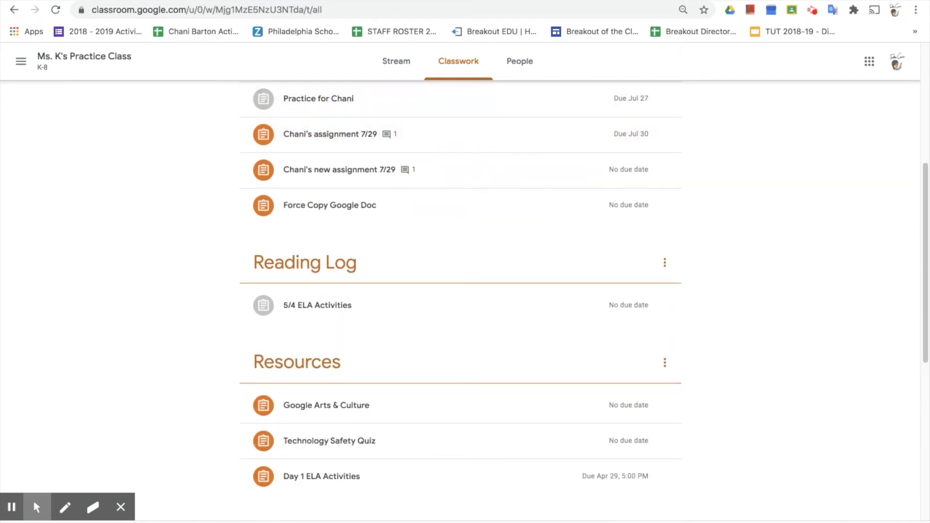
{"action": "scroll", "coordinate": [466, 235], "scroll_direction": "down", "scroll_amount": 1}
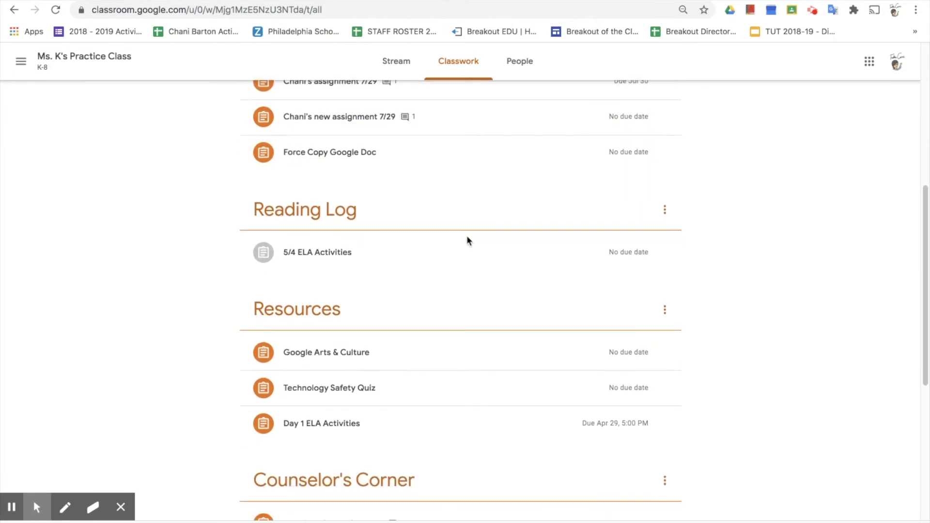
{"action": "scroll", "coordinate": [467, 235], "scroll_direction": "down", "scroll_amount": 3}
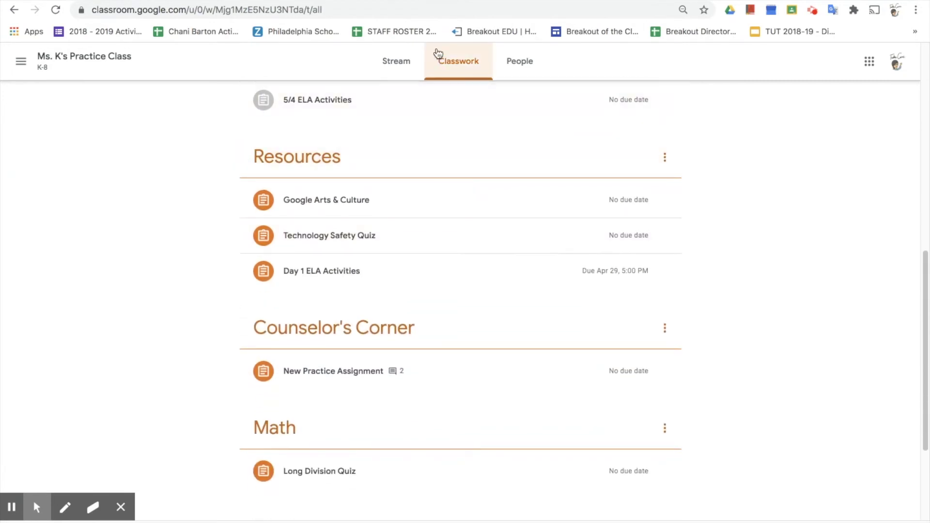
{"action": "scroll", "coordinate": [413, 329], "scroll_direction": "down", "scroll_amount": 2}
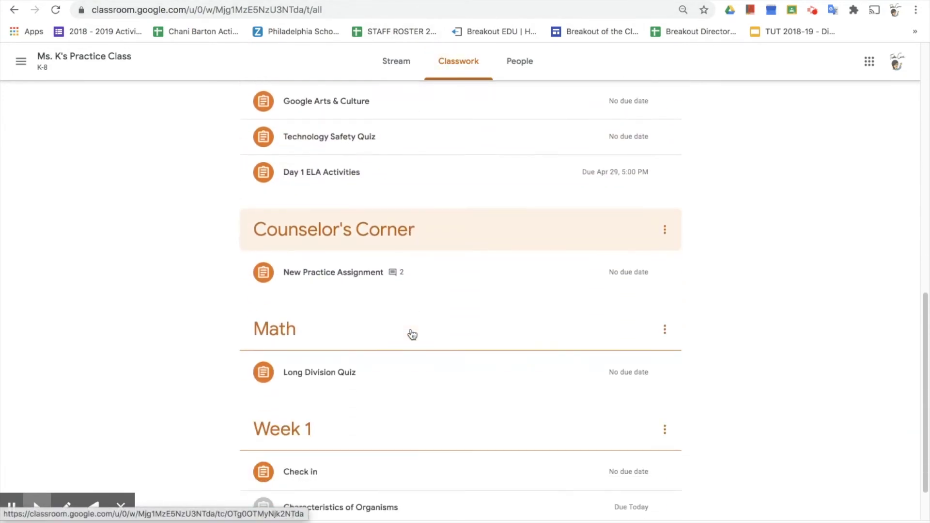
{"action": "scroll", "coordinate": [412, 334], "scroll_direction": "down", "scroll_amount": 1}
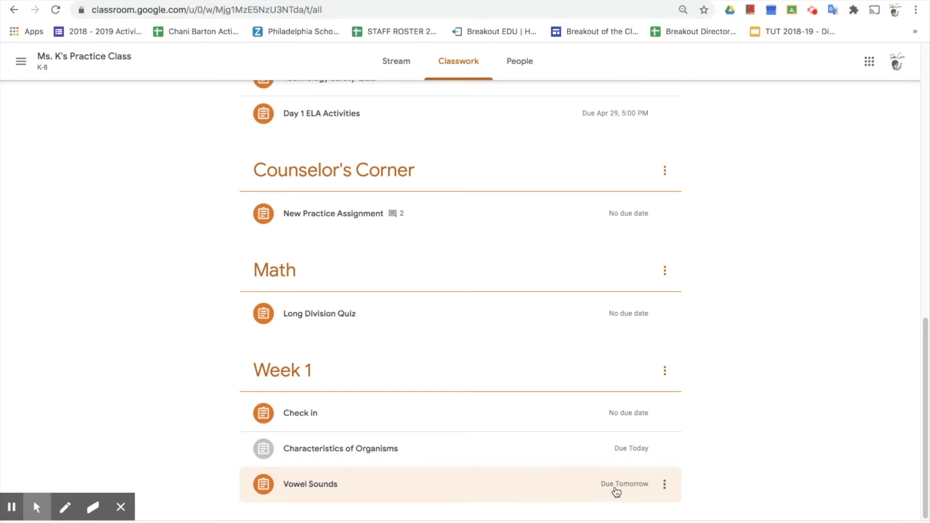
{"action": "left_click", "coordinate": [326, 486]}
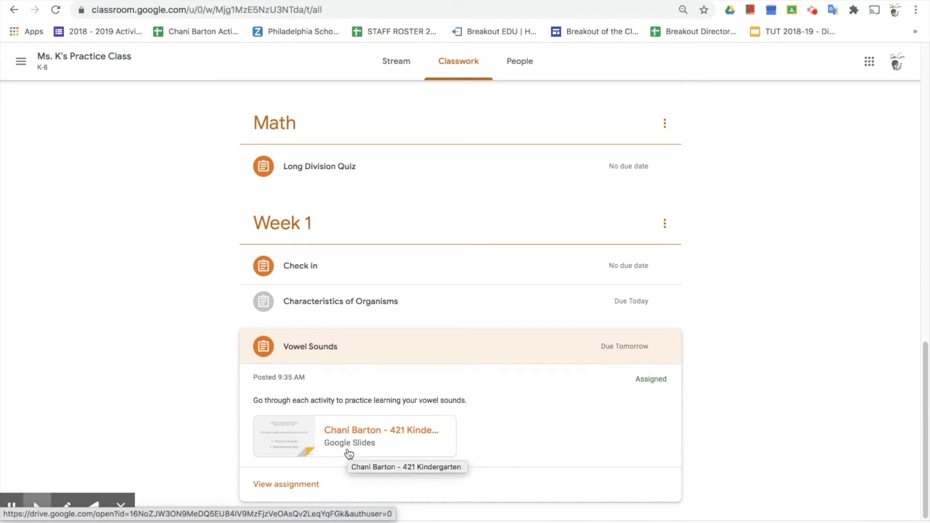
{"action": "left_click", "coordinate": [348, 453]}
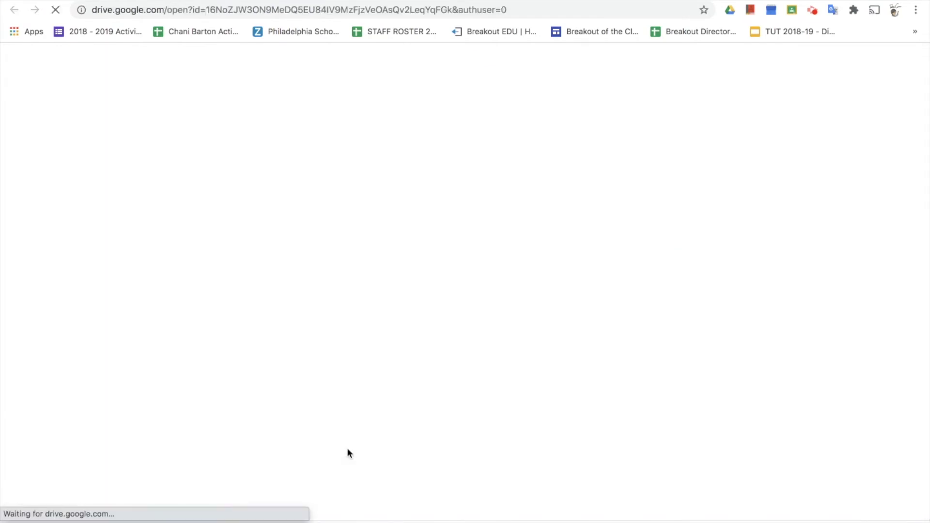
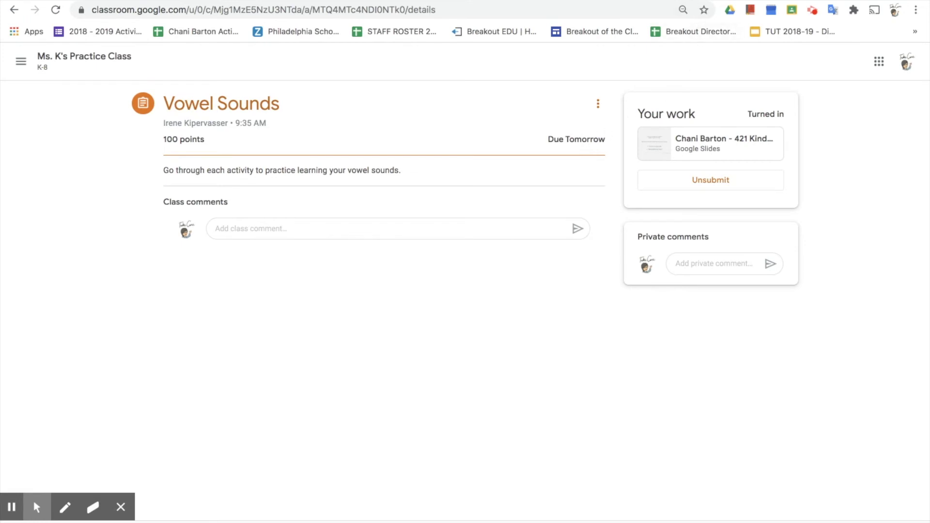
Step: Unsubmit the Vowel Sounds work and reload its attached slides file to regain edit access
{"action": "key", "text": "ctrl+Tab"}
{"action": "left_click", "coordinate": [699, 185]}
{"action": "left_click", "coordinate": [536, 320]}
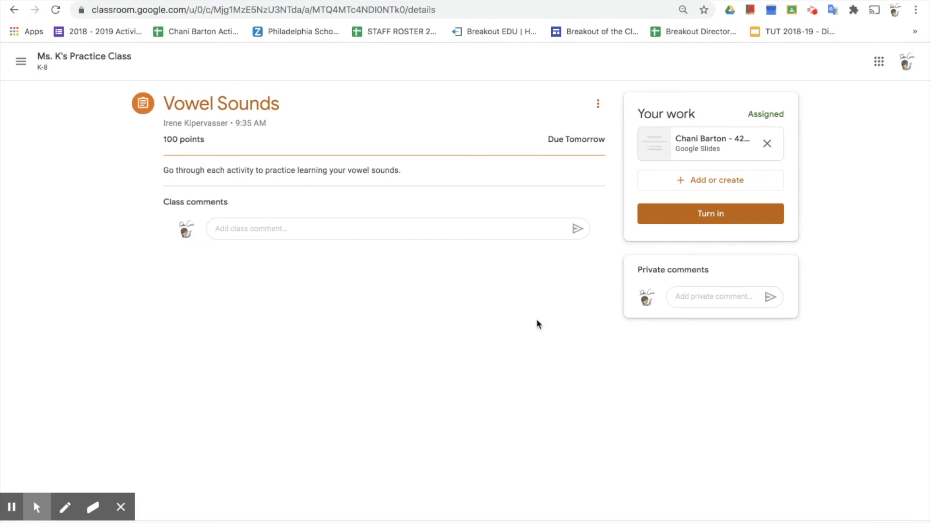
{"action": "left_click", "coordinate": [693, 2]}
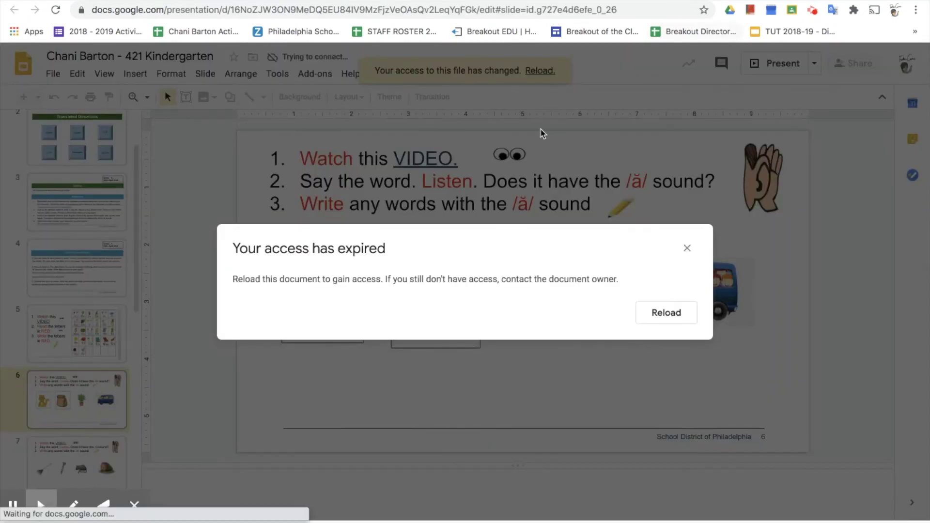
{"action": "left_click", "coordinate": [667, 312]}
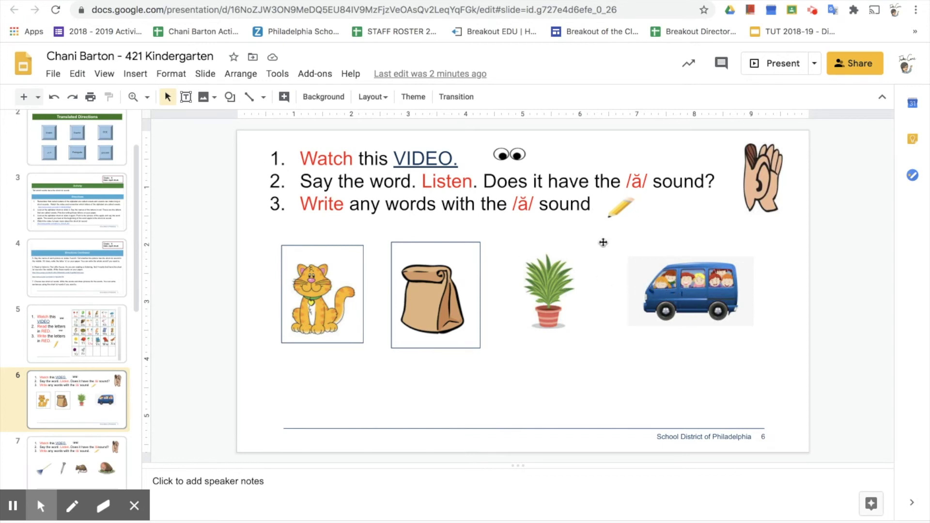
Step: Draw a rectangle around the blue van picture on slide 6 and make its fill transparent
{"action": "left_click", "coordinate": [231, 99]}
{"action": "mouse_move", "coordinate": [257, 121]}
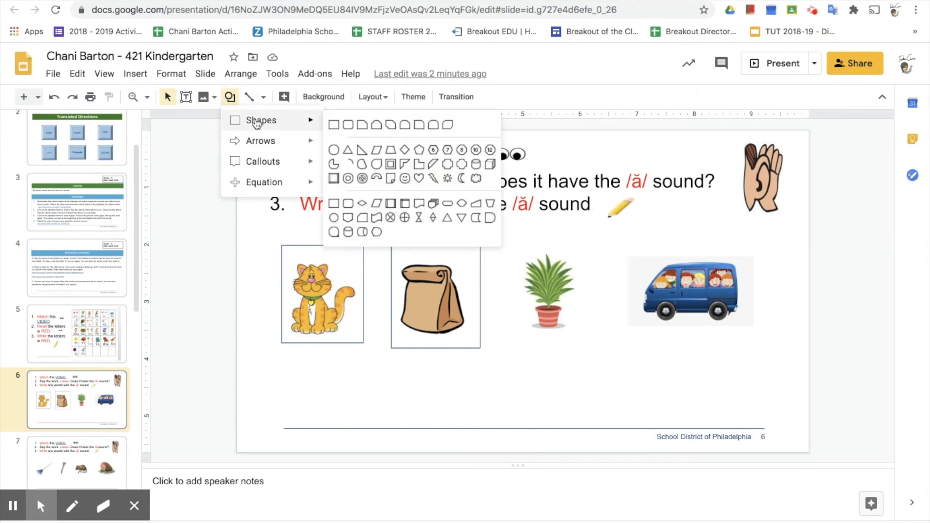
{"action": "left_click", "coordinate": [337, 126]}
{"action": "left_click", "coordinate": [627, 250]}
{"action": "left_click_drag", "start_coordinate": [626, 249], "coordinate": [759, 329]}
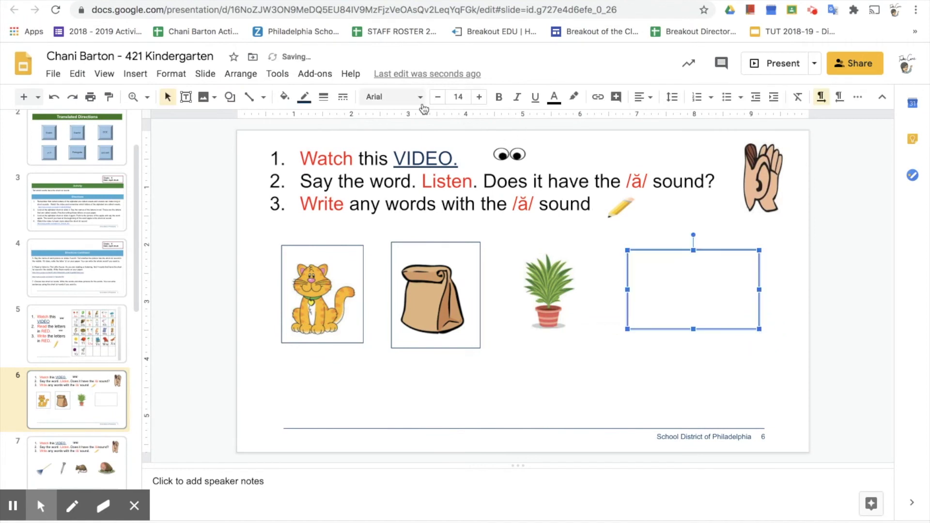
{"action": "left_click", "coordinate": [285, 97]}
{"action": "left_click", "coordinate": [329, 146]}
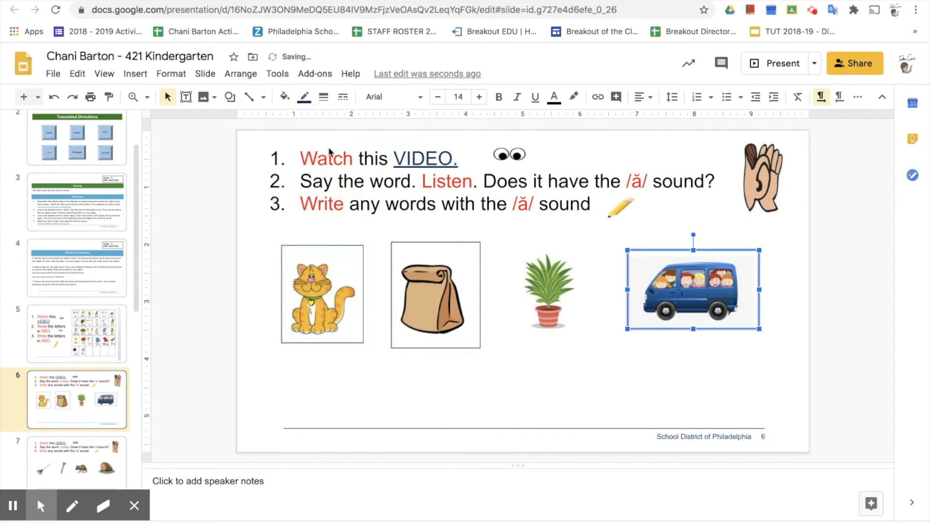
{"action": "left_click", "coordinate": [578, 372]}
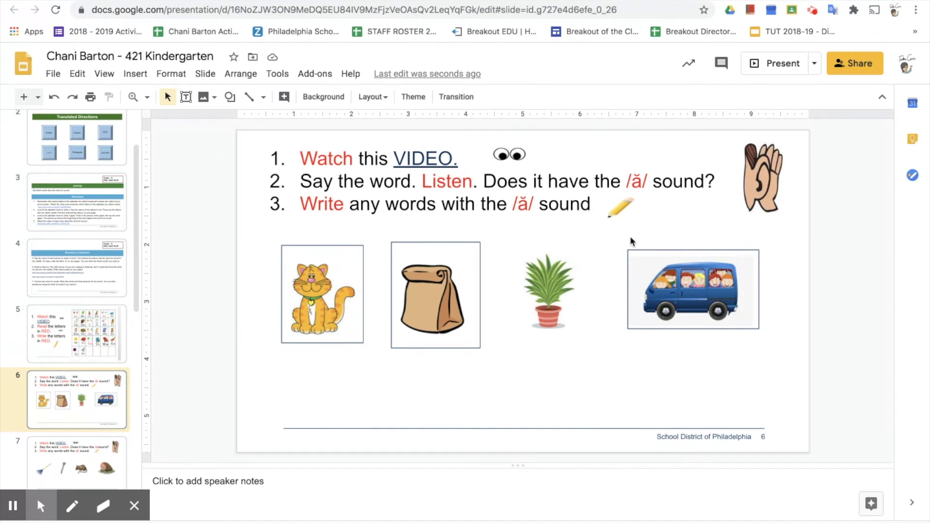
Step: Return to the Vowel Sounds assignment and turn in the attached Google Slides file again
{"action": "left_click", "coordinate": [586, 1]}
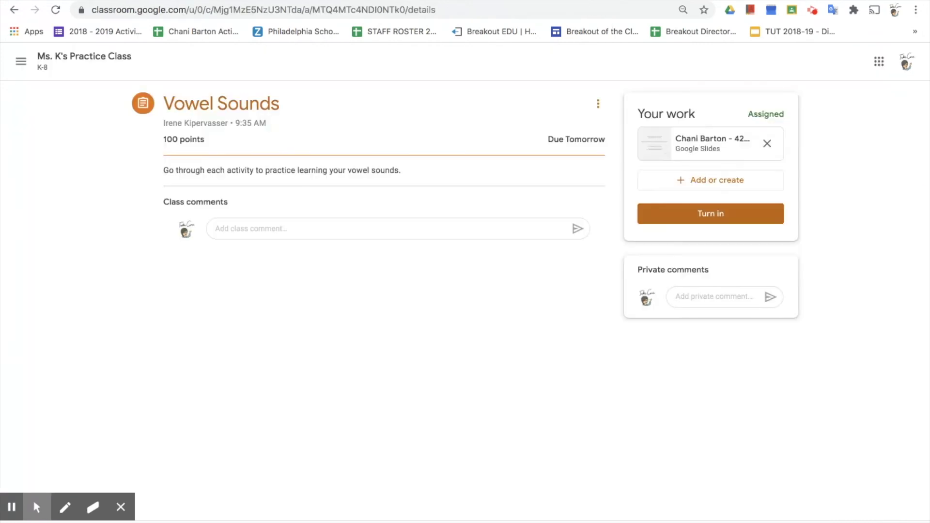
{"action": "left_click", "coordinate": [664, 212]}
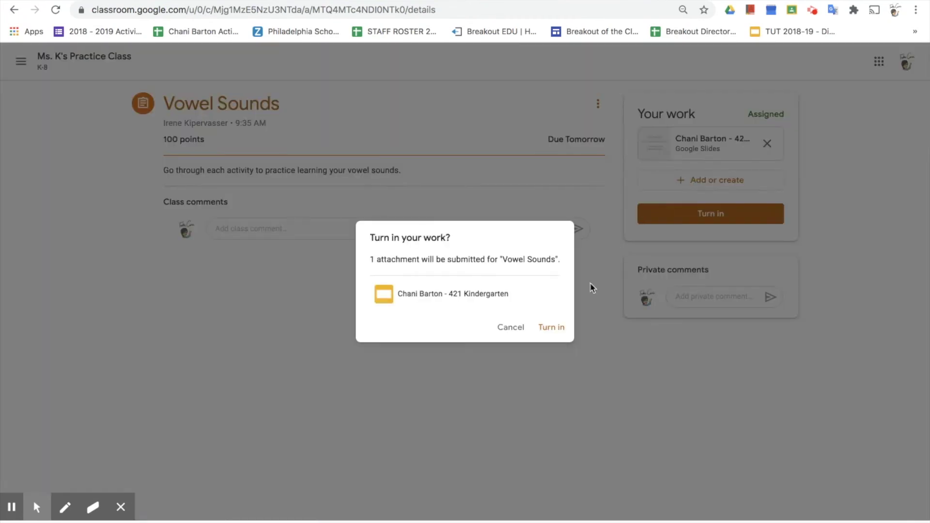
{"action": "left_click", "coordinate": [552, 328]}
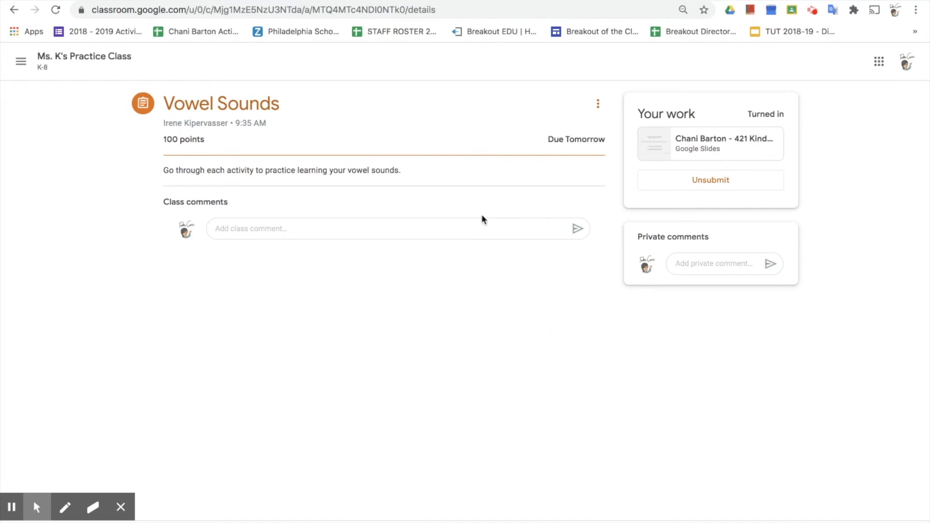
Step: Return to the classwork page of Ms. K's Practice Class and open the overview of the student's own work
{"action": "left_click", "coordinate": [110, 57]}
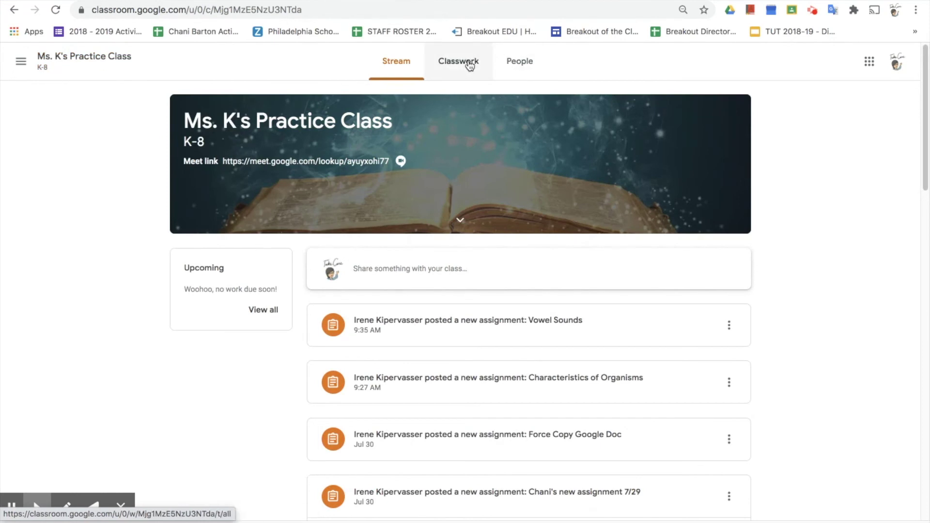
{"action": "left_click", "coordinate": [469, 63]}
{"action": "scroll", "coordinate": [337, 205], "scroll_direction": "up", "scroll_amount": 10}
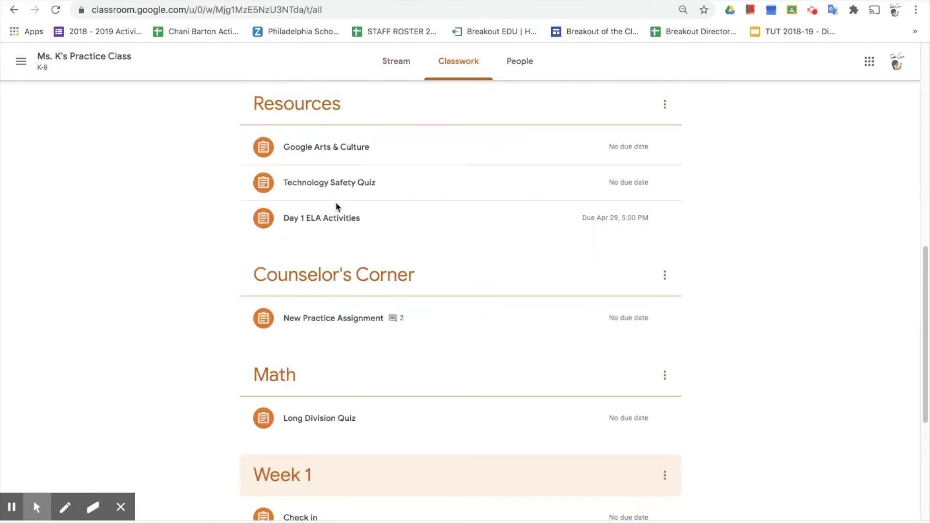
{"action": "scroll", "coordinate": [337, 207], "scroll_direction": "up", "scroll_amount": 5}
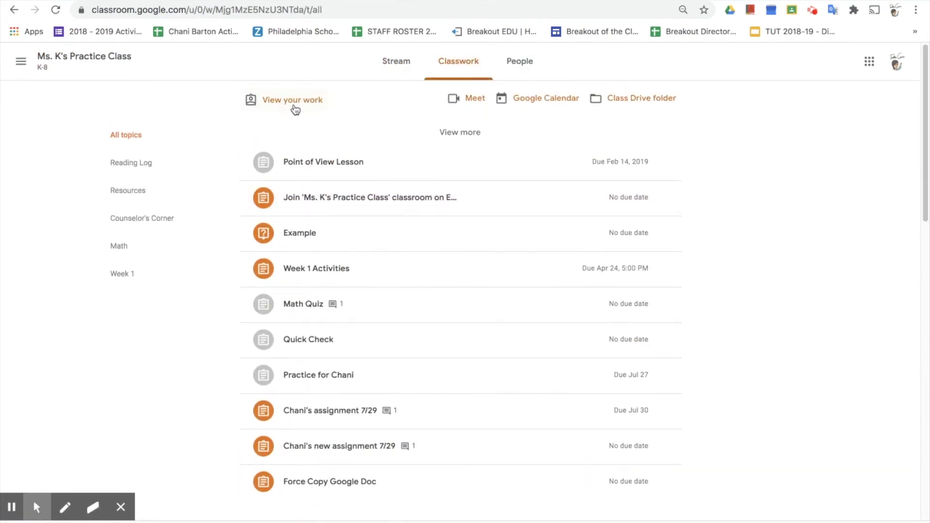
{"action": "left_click", "coordinate": [296, 107]}
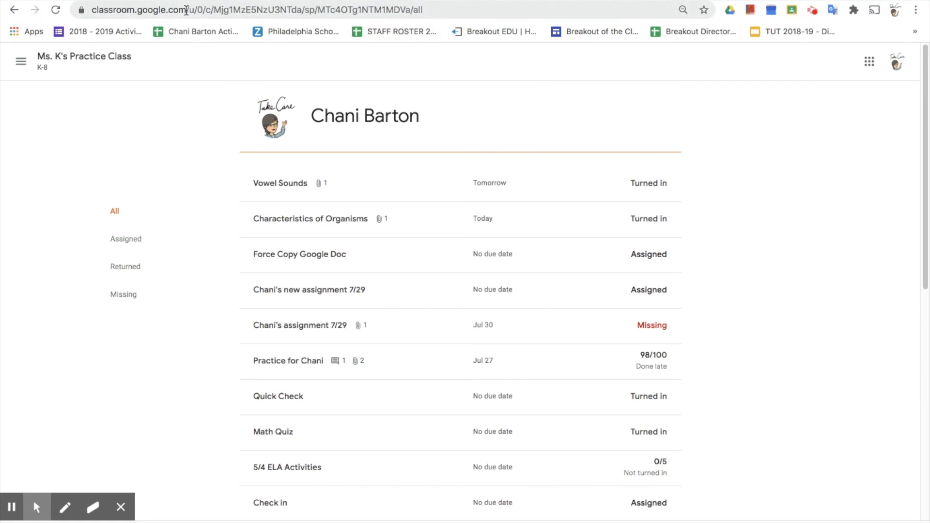
Step: Open the Point of View Lesson assignment from the class's classwork list and unsubmit it
{"action": "left_click", "coordinate": [110, 68]}
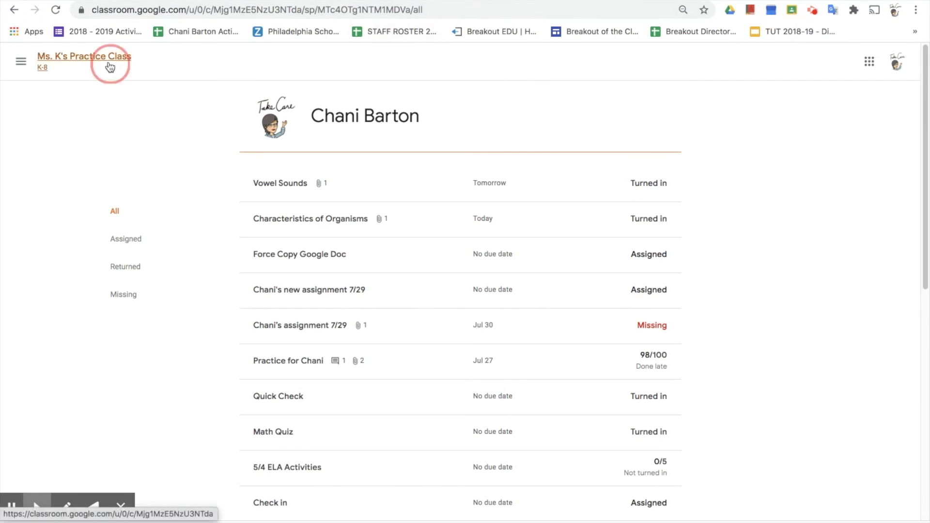
{"action": "left_click", "coordinate": [470, 64]}
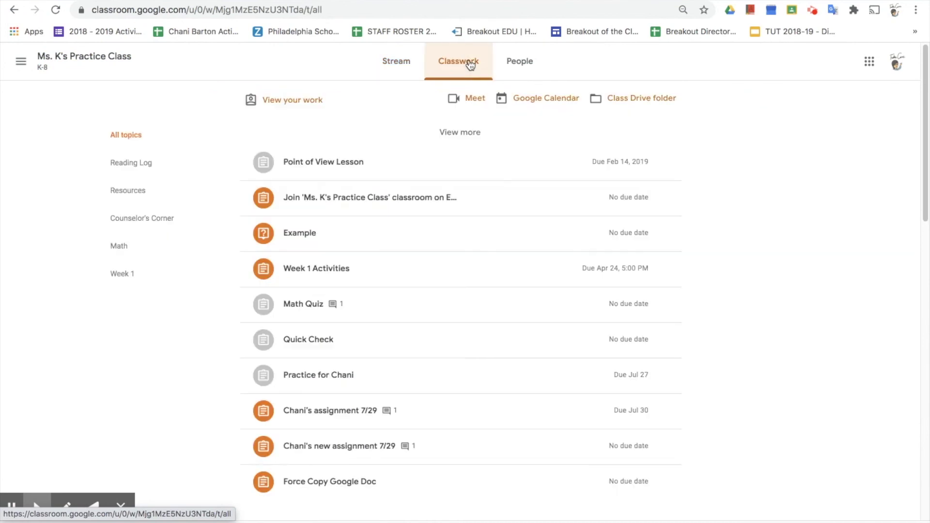
{"action": "left_click", "coordinate": [340, 169]}
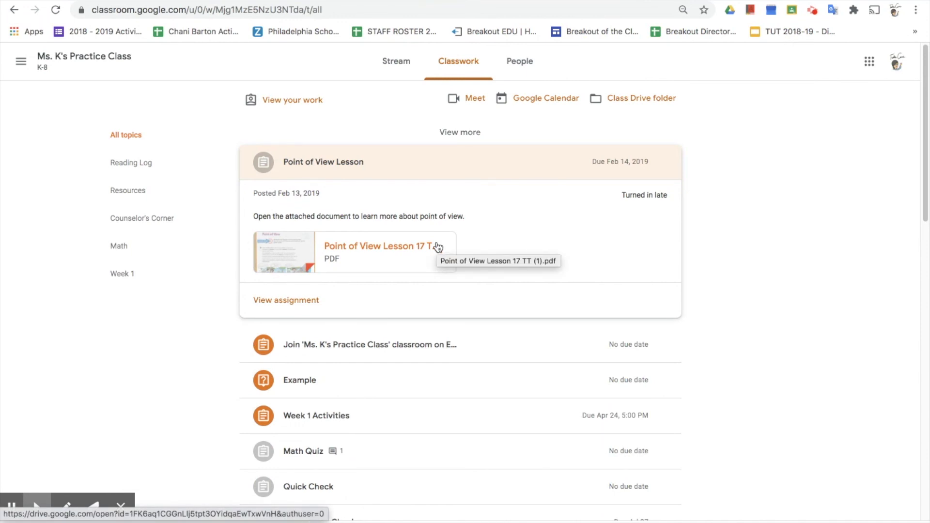
{"action": "left_click", "coordinate": [299, 305]}
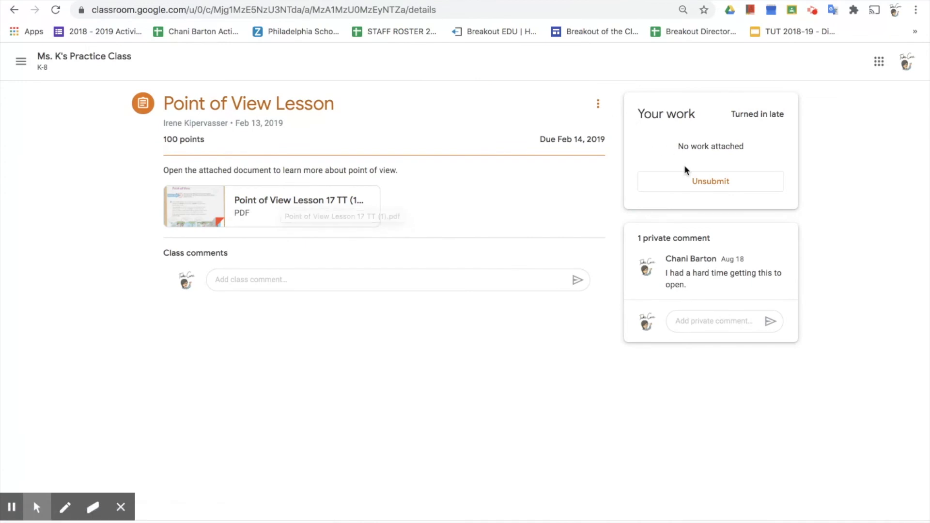
{"action": "left_click", "coordinate": [690, 187]}
{"action": "left_click", "coordinate": [525, 317]}
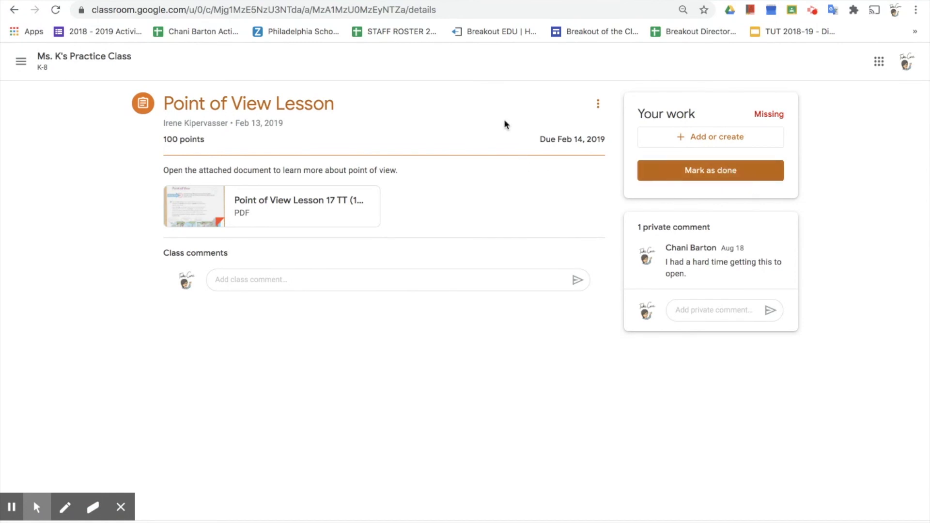
Step: Go back to the classwork list and check the choice board document attached to Characteristics of Organisms under Week 1
{"action": "left_click", "coordinate": [99, 62]}
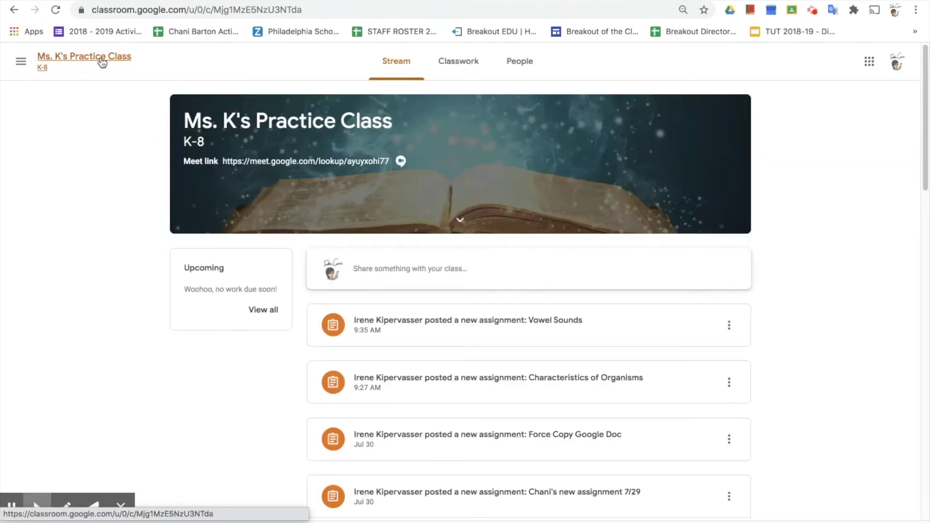
{"action": "left_click", "coordinate": [466, 67]}
{"action": "scroll", "coordinate": [416, 338], "scroll_direction": "down", "scroll_amount": 5}
{"action": "scroll", "coordinate": [417, 338], "scroll_direction": "down", "scroll_amount": 10}
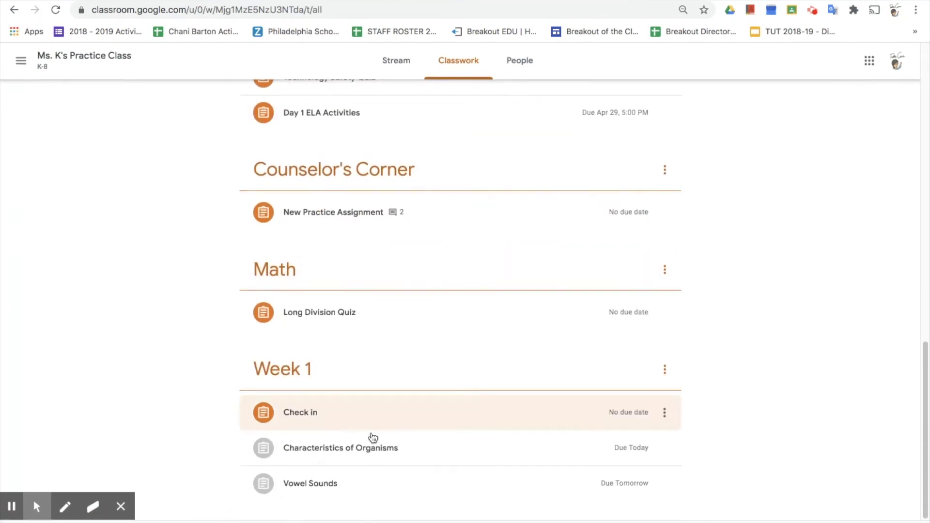
{"action": "left_click", "coordinate": [371, 450]}
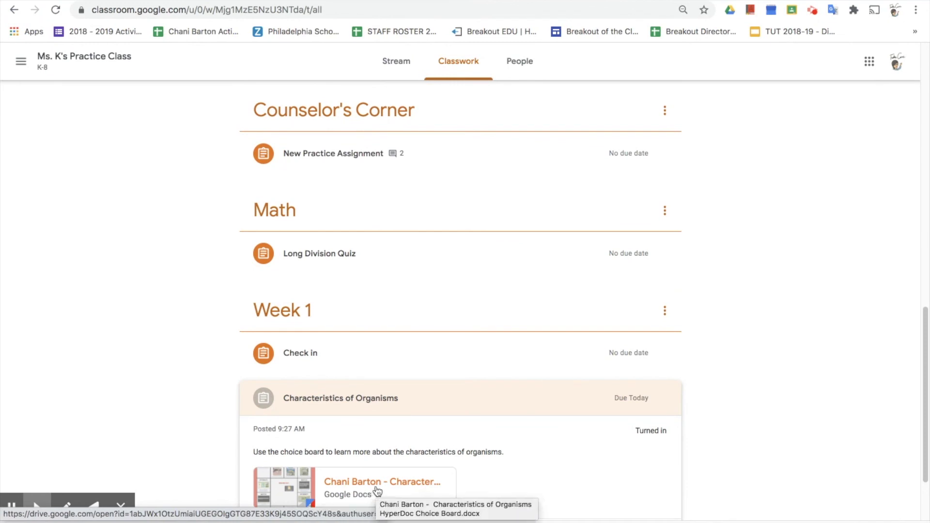
{"action": "left_click", "coordinate": [376, 491]}
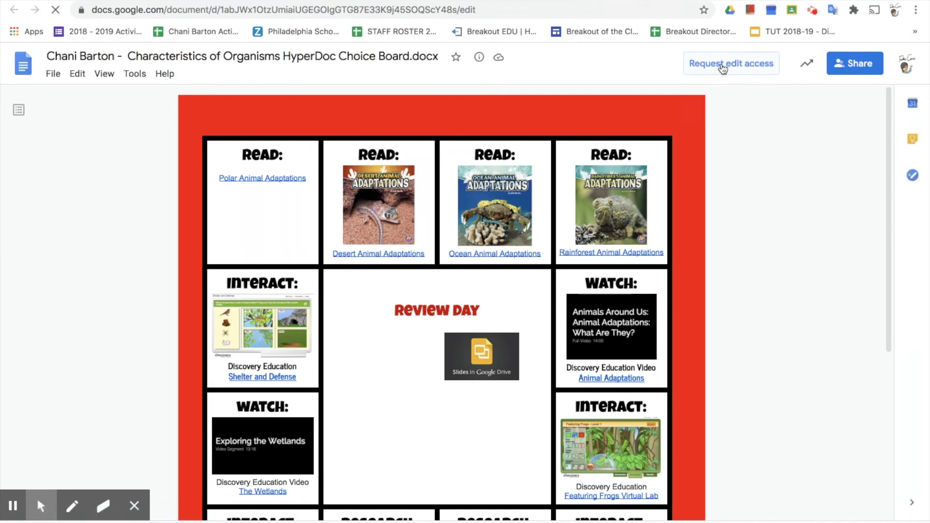
{"action": "left_click", "coordinate": [525, 1]}
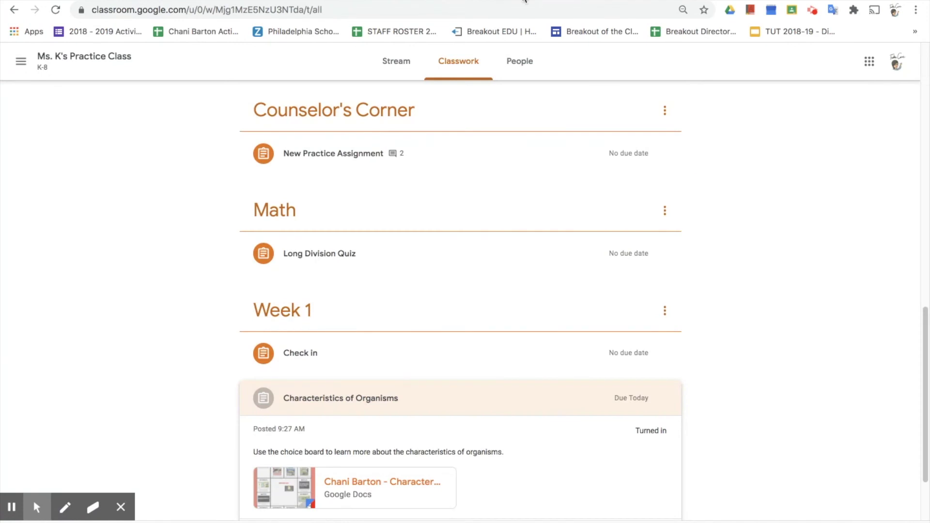
Step: Open the full Characteristics of Organisms assignment and unsubmit its work
{"action": "scroll", "coordinate": [370, 475], "scroll_direction": "down", "scroll_amount": 2}
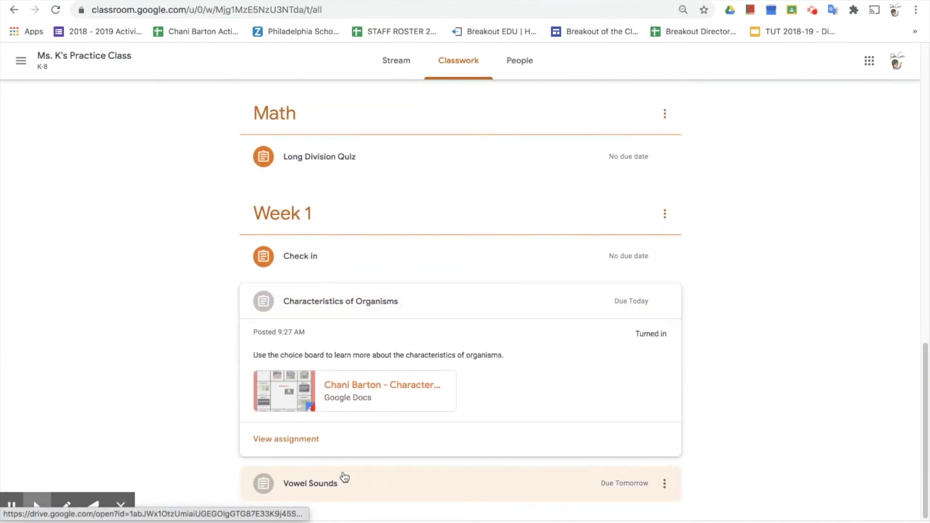
{"action": "left_click", "coordinate": [309, 441]}
{"action": "left_click", "coordinate": [723, 180]}
{"action": "left_click", "coordinate": [529, 320]}
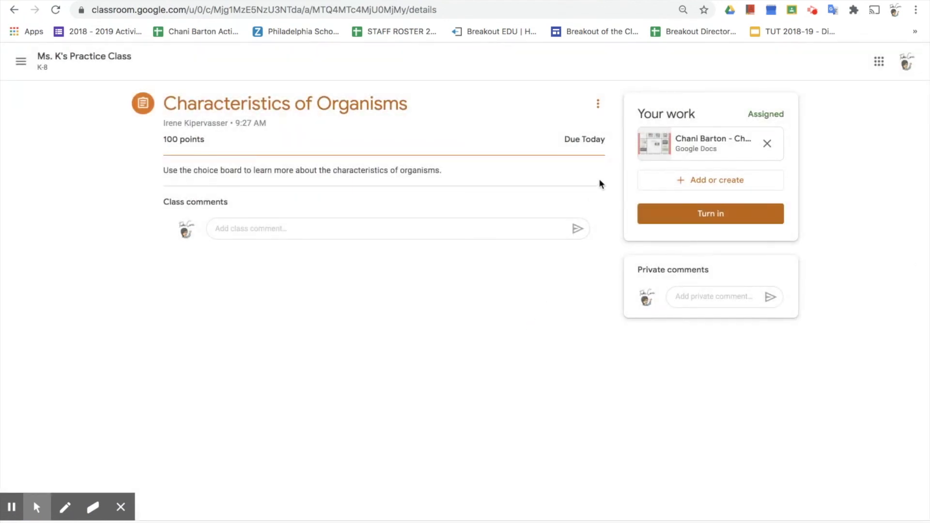
Step: Reload the attached Characteristics of Organisms choice board to regain edit access, and return to the assignment page
{"action": "left_click", "coordinate": [649, 138]}
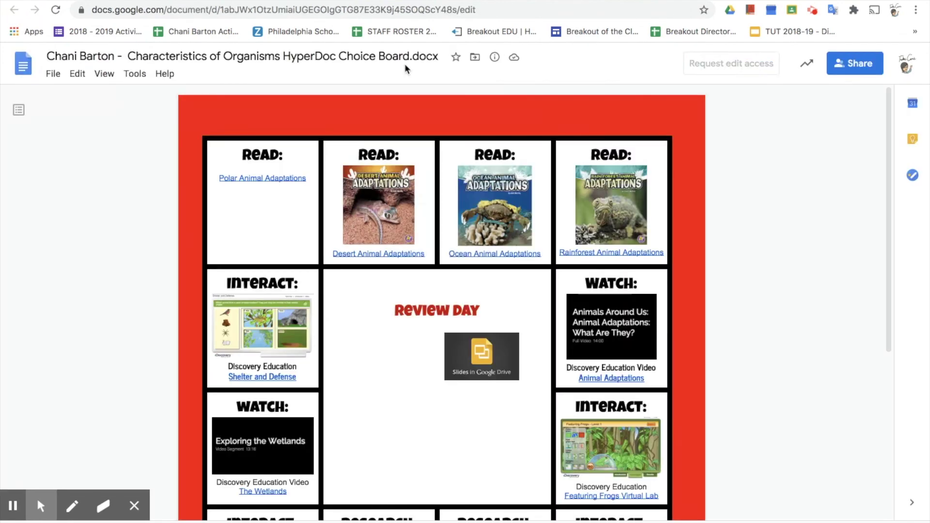
{"action": "left_click", "coordinate": [55, 11]}
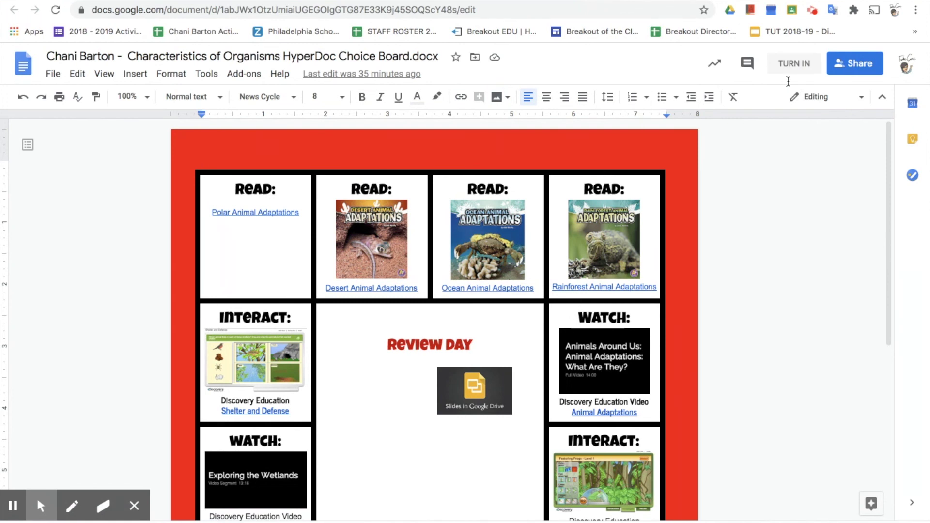
{"action": "left_click", "coordinate": [765, 61]}
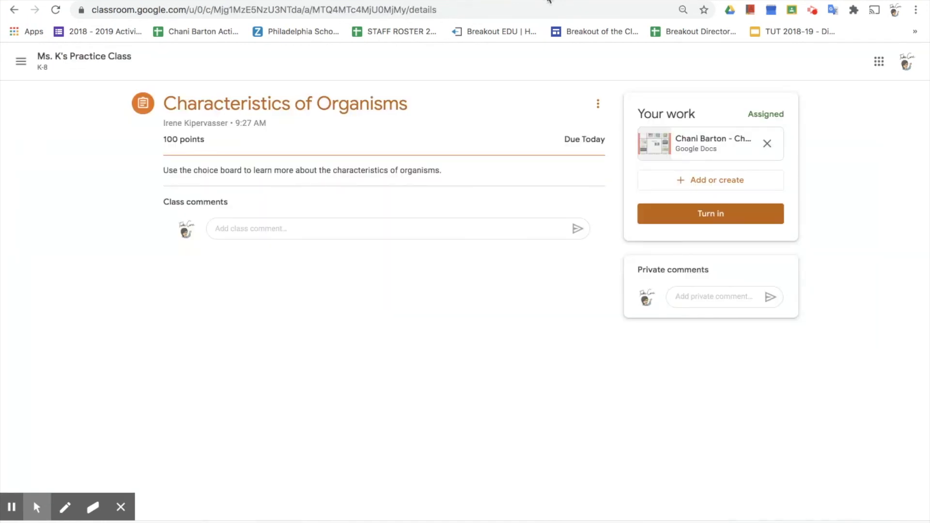
{"action": "left_click", "coordinate": [699, 145]}
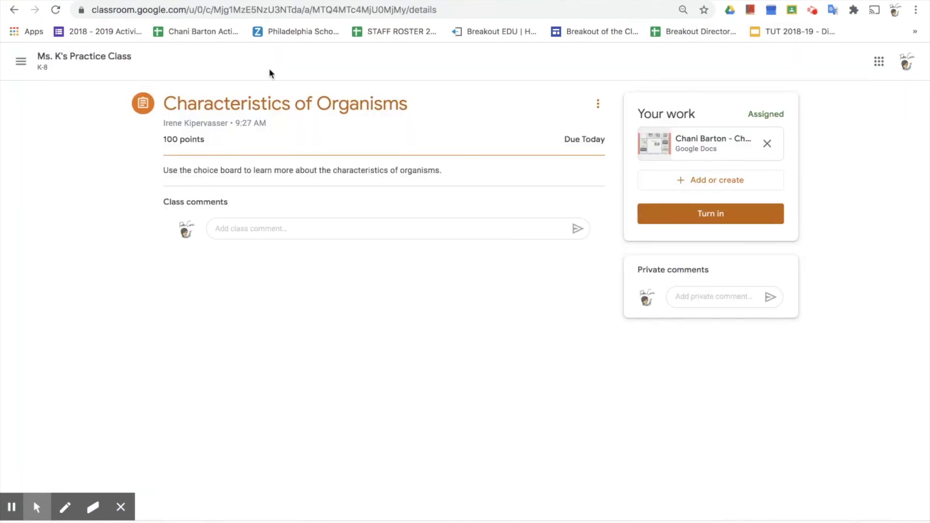
Step: Return to the stream of Ms. K's Practice Class and browse down through its older assignment posts
{"action": "left_click", "coordinate": [115, 60]}
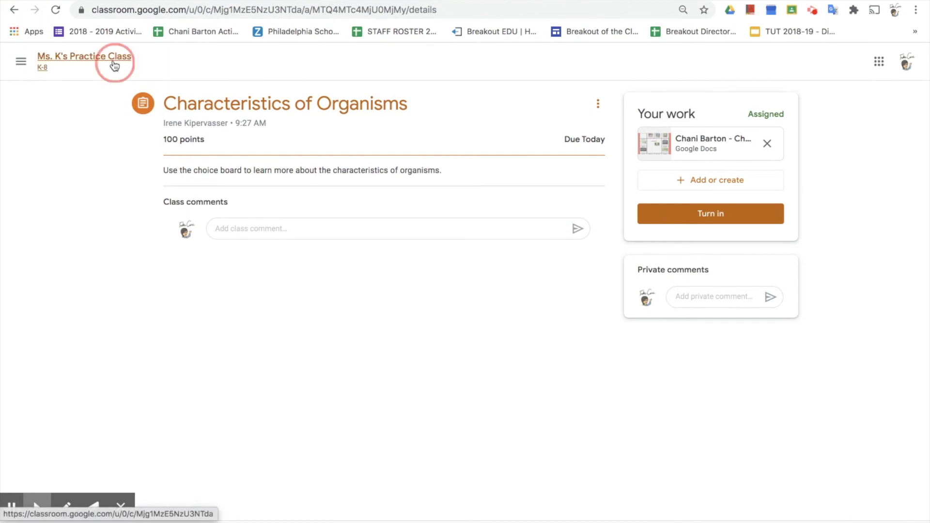
{"action": "scroll", "coordinate": [421, 384], "scroll_direction": "down", "scroll_amount": 9}
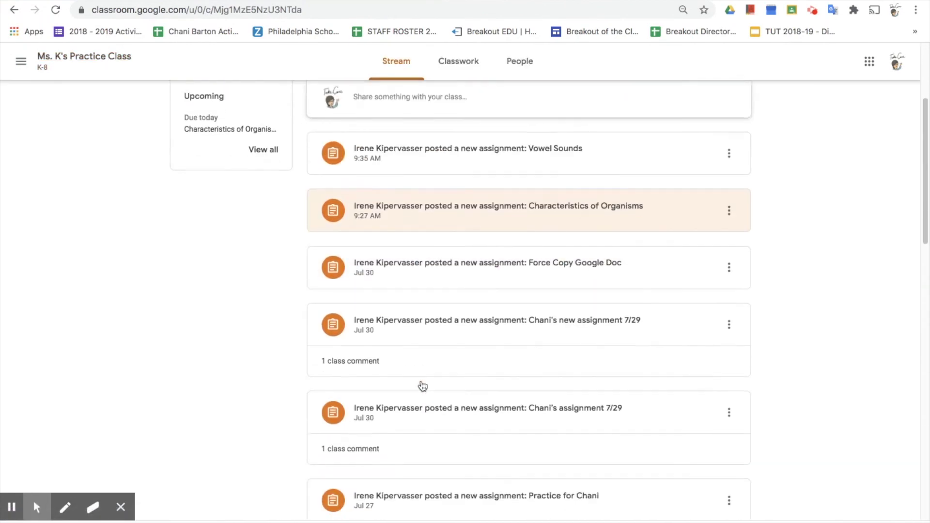
{"action": "scroll", "coordinate": [422, 386], "scroll_direction": "down", "scroll_amount": 8}
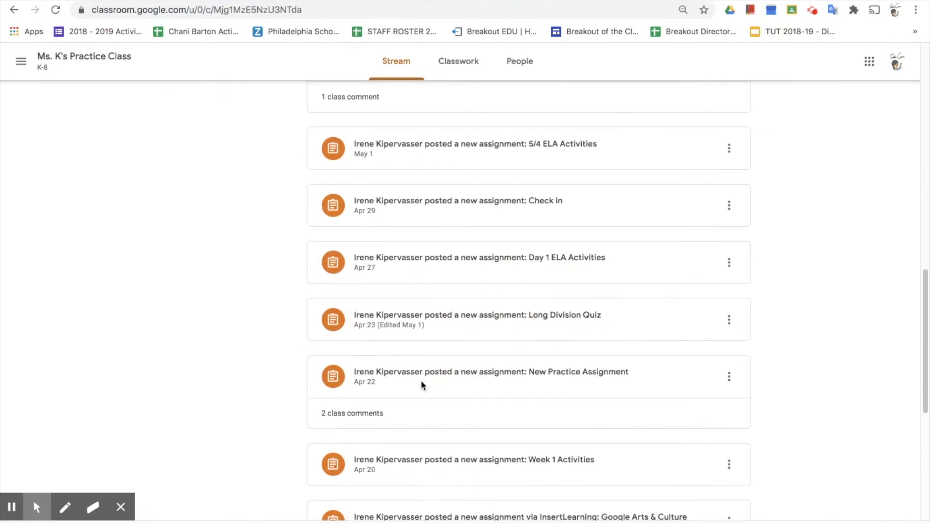
{"action": "scroll", "coordinate": [421, 385], "scroll_direction": "down", "scroll_amount": 7}
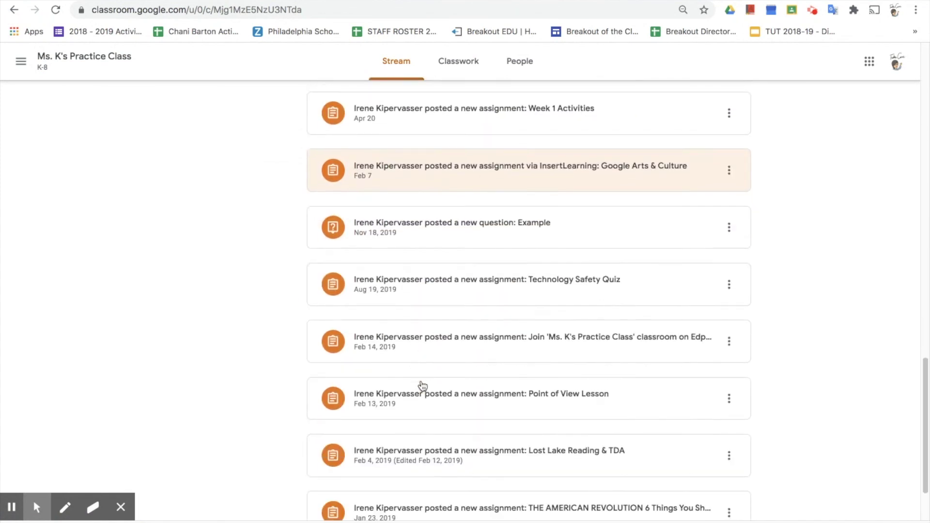
Step: Go to the class's classwork list and expand the Vowel Sounds assignment under Week 1
{"action": "scroll", "coordinate": [421, 386], "scroll_direction": "up", "scroll_amount": 8}
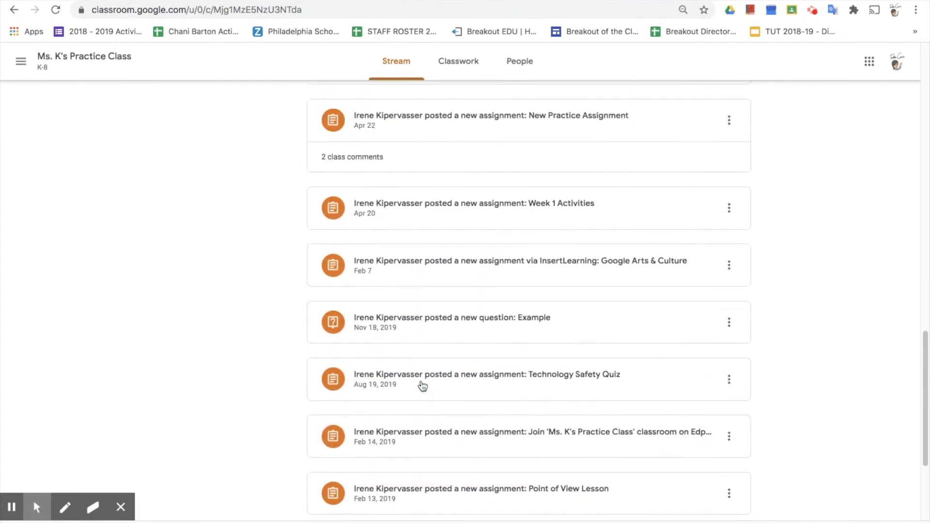
{"action": "left_click", "coordinate": [467, 71]}
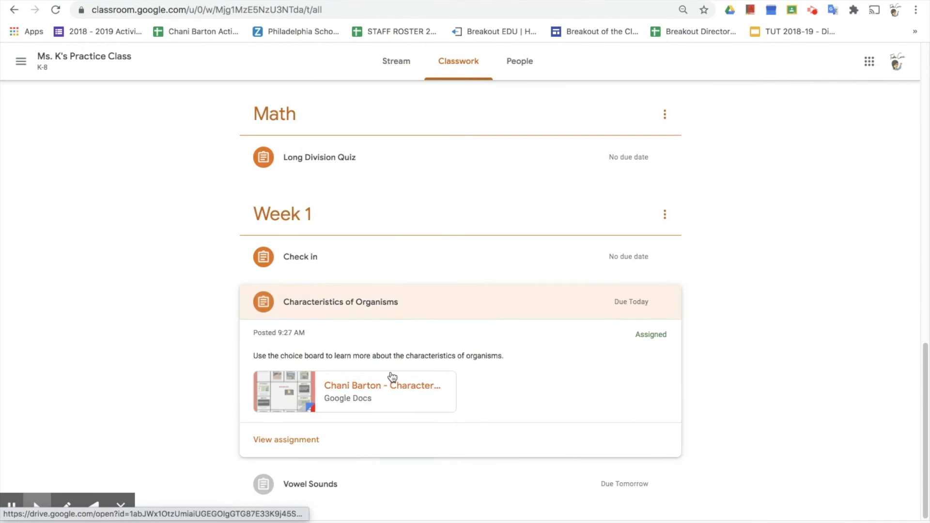
{"action": "left_click", "coordinate": [310, 484]}
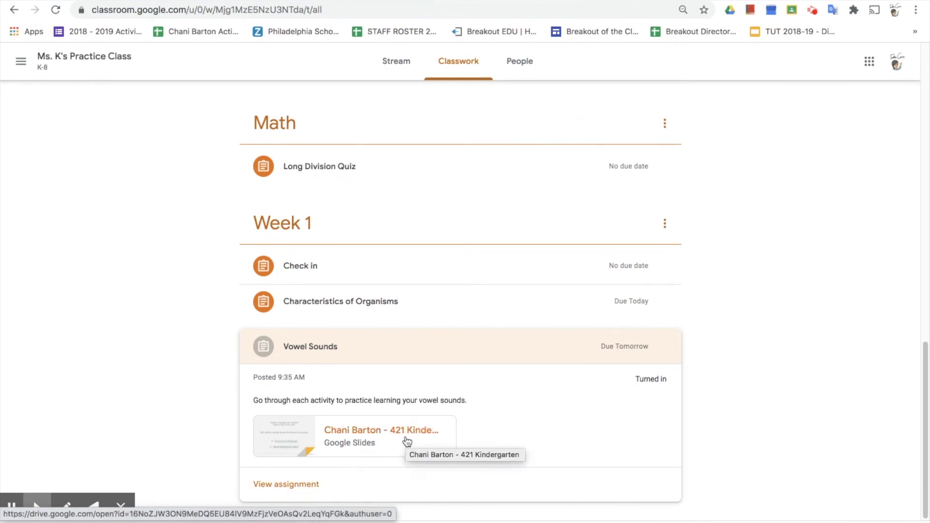
Step: Open the full Vowel Sounds assignment and unsubmit its work
{"action": "left_click", "coordinate": [301, 486]}
{"action": "left_click", "coordinate": [712, 182]}
{"action": "left_click", "coordinate": [525, 318]}
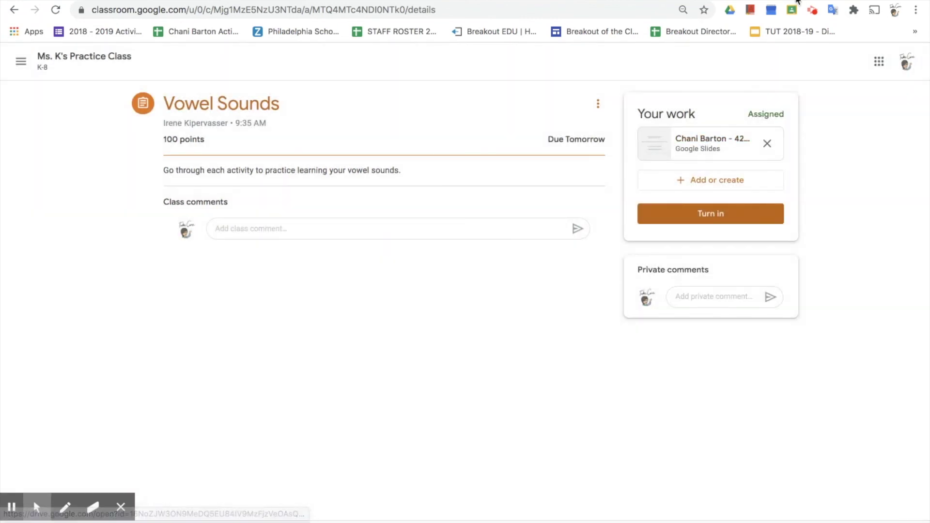
Step: Switch to the attached 421 Kindergarten slides and reload them to regain edit access
{"action": "left_click", "coordinate": [798, 2]}
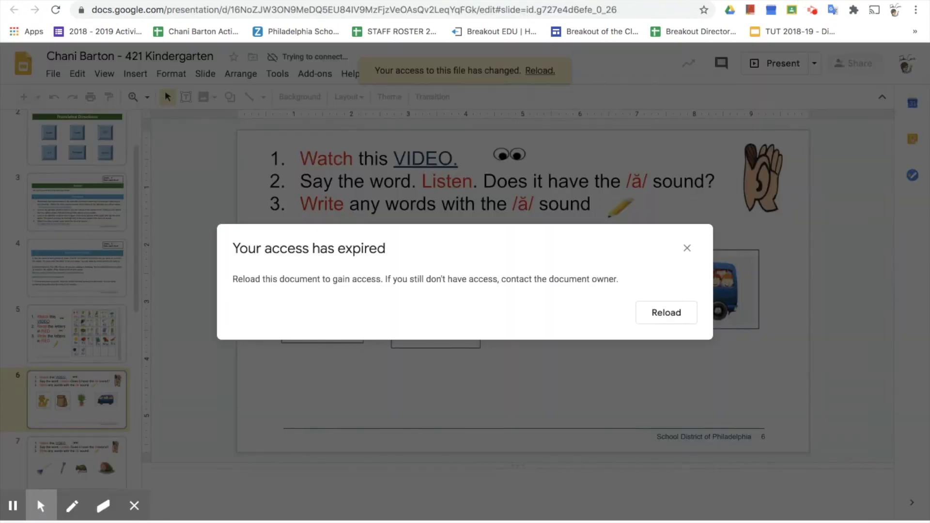
{"action": "left_click", "coordinate": [667, 312]}
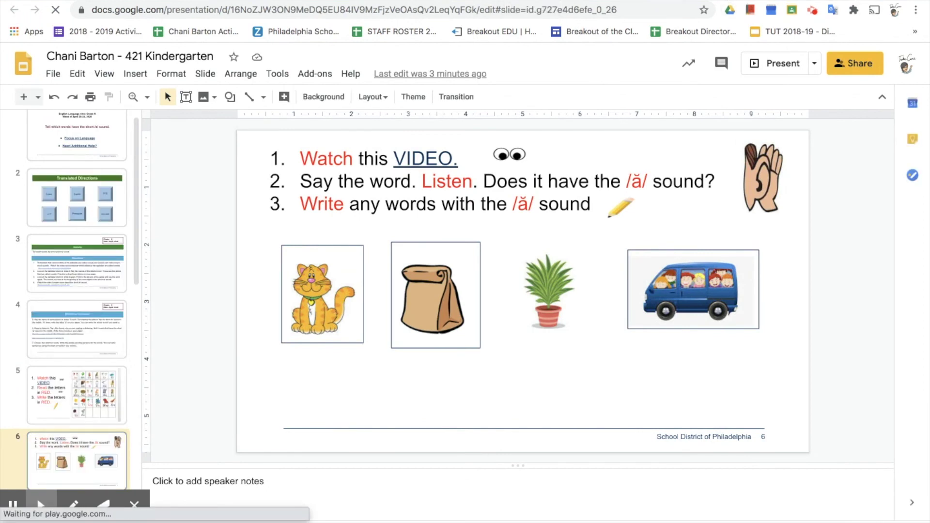
Step: Return to the Vowel Sounds assignment page and turn in the attached slides again
{"action": "key", "text": "ctrl+Tab"}
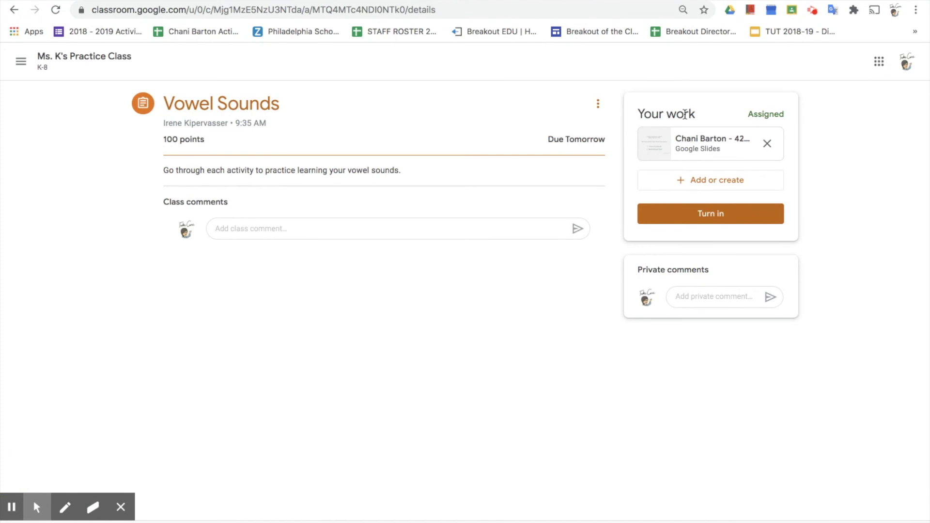
{"action": "left_click", "coordinate": [688, 215]}
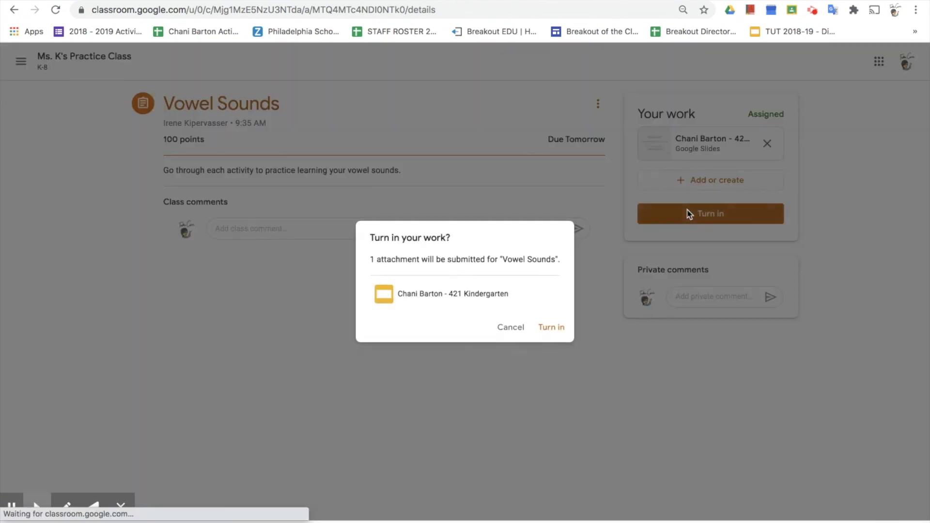
{"action": "left_click", "coordinate": [551, 328]}
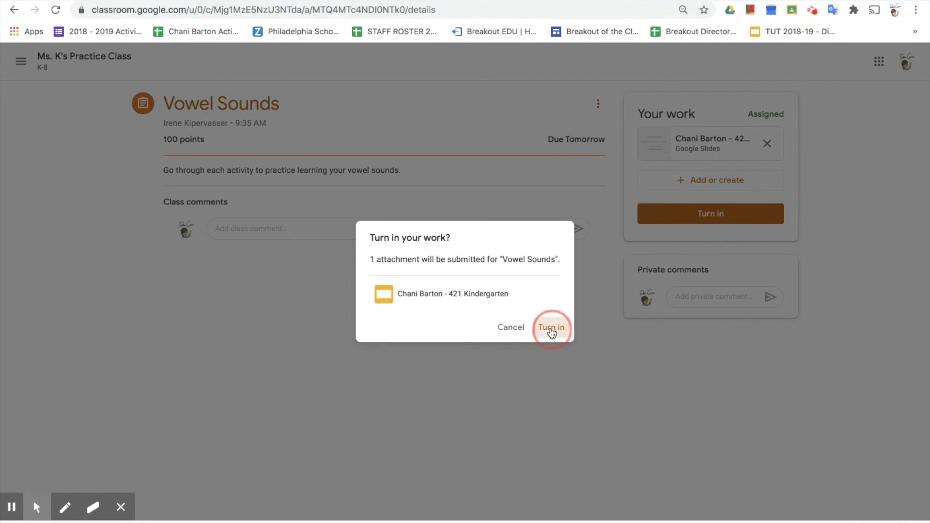